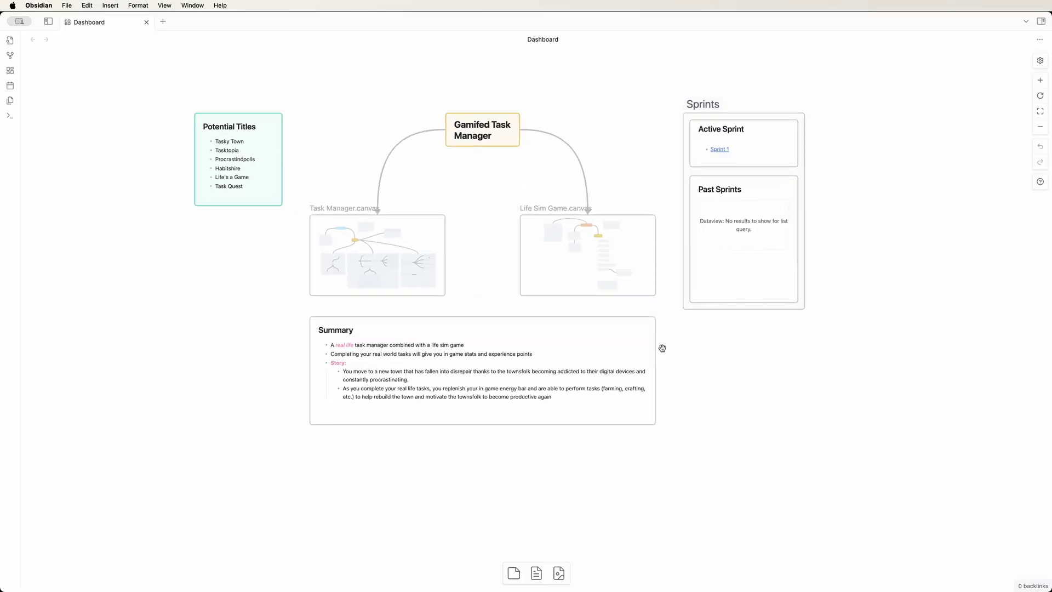
Zoom and pan the Dashboard canvas, then open the embedded Gamified Task Manager canvas in its own tab
{"action": "scroll", "coordinate": [661, 348], "scroll_direction": "up", "scroll_amount": 3}
{"action": "left_click_drag", "start_coordinate": [445, 235], "coordinate": [495, 281]}
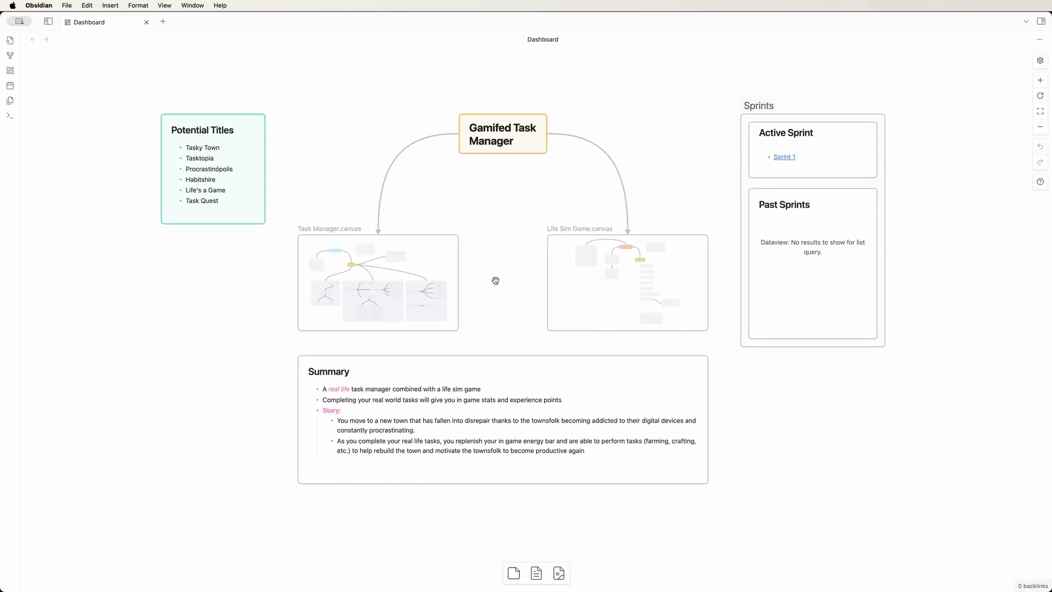
{"action": "scroll", "coordinate": [497, 285], "scroll_direction": "up", "scroll_amount": 3}
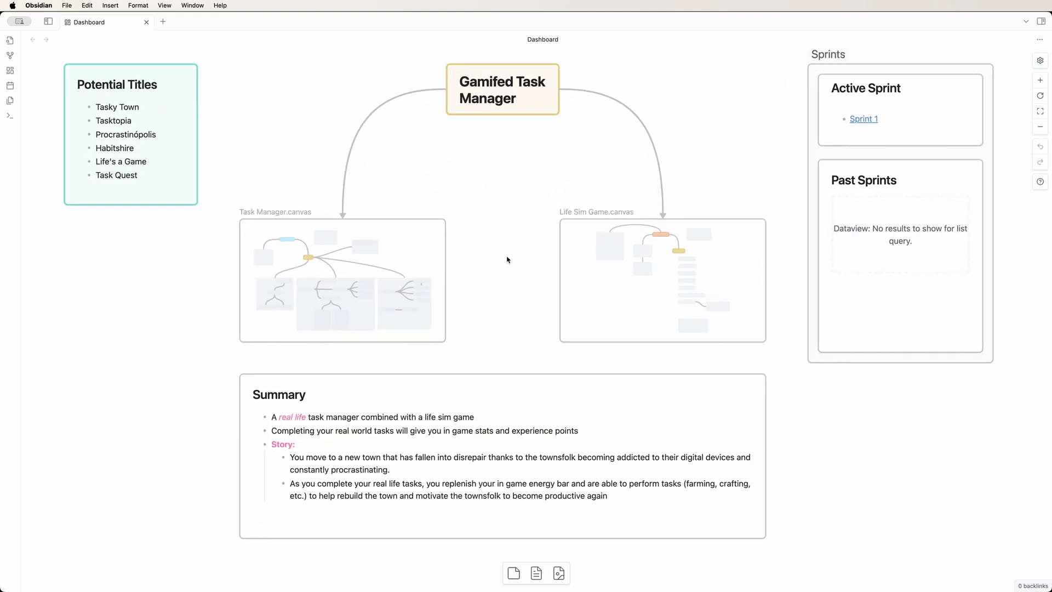
{"action": "left_click", "coordinate": [272, 213]}
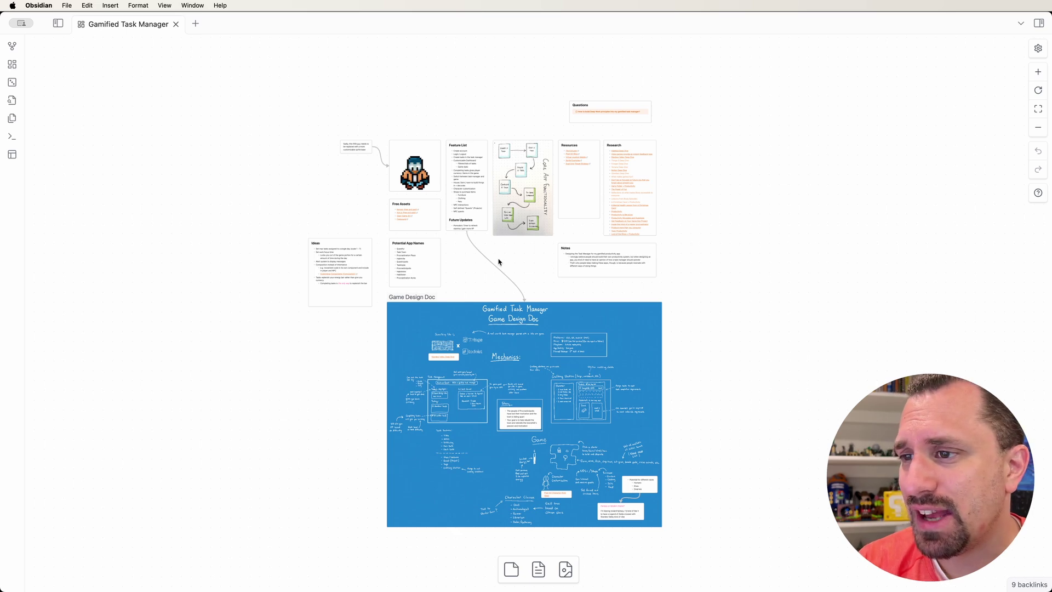
{"action": "scroll", "coordinate": [498, 261], "scroll_direction": "up", "scroll_amount": 3}
{"action": "scroll", "coordinate": [499, 262], "scroll_direction": "up", "scroll_amount": 1}
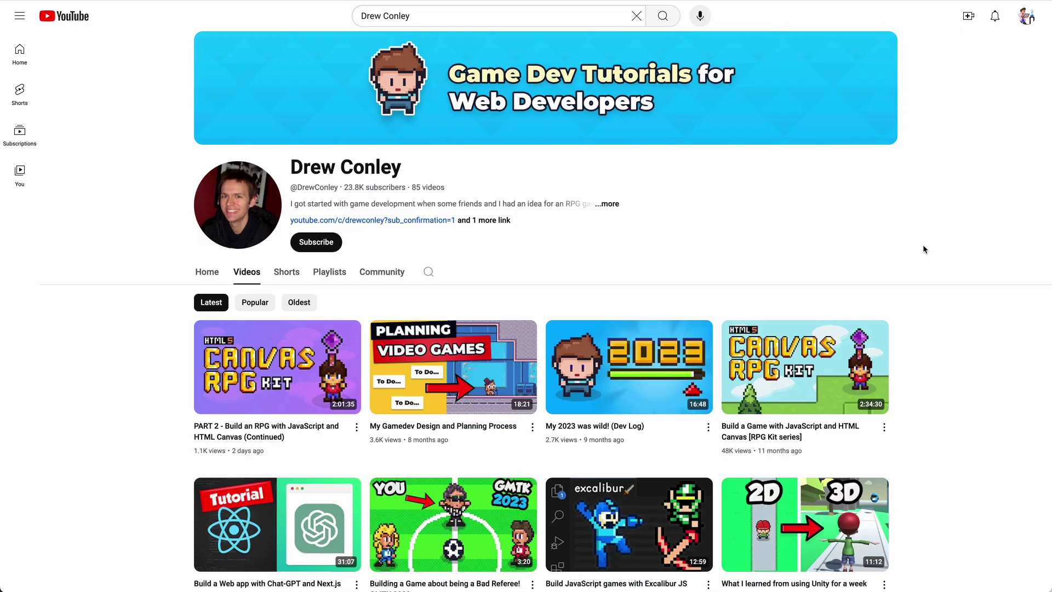
Play the 'My Gamedev Design and Planning Process' video from the channel's Videos list
{"action": "left_click", "coordinate": [405, 384]}
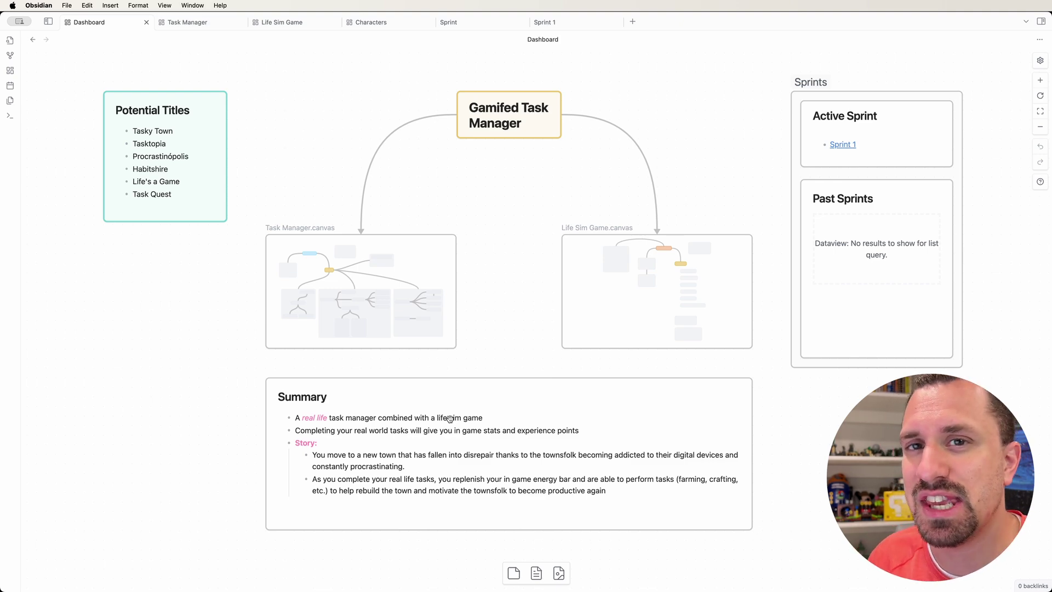
Select the Summary card on the Dashboard canvas
{"action": "left_click_drag", "start_coordinate": [449, 418], "coordinate": [431, 412]}
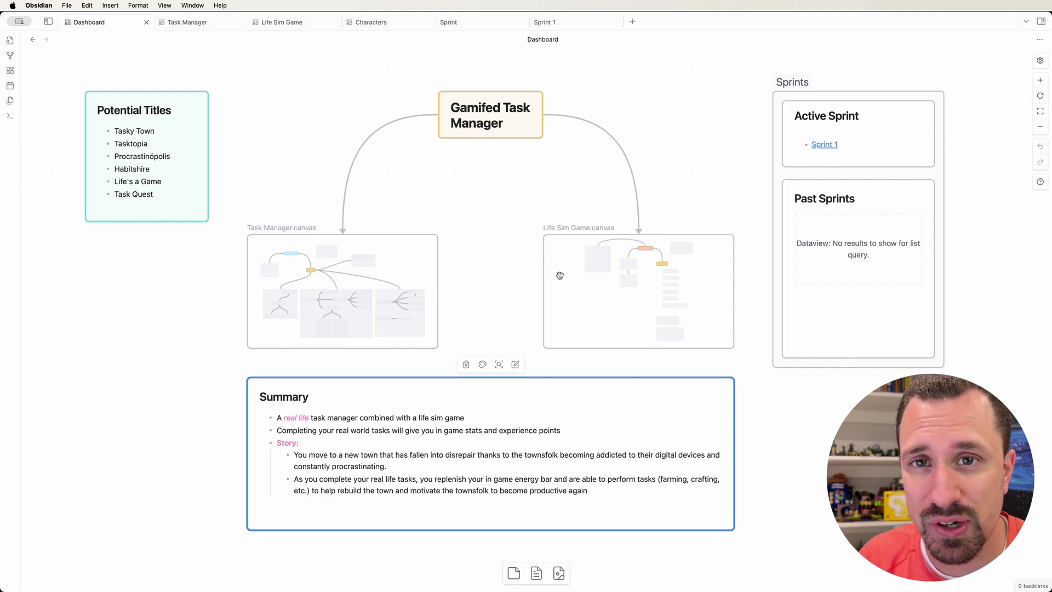
{"action": "left_click", "coordinate": [186, 22]}
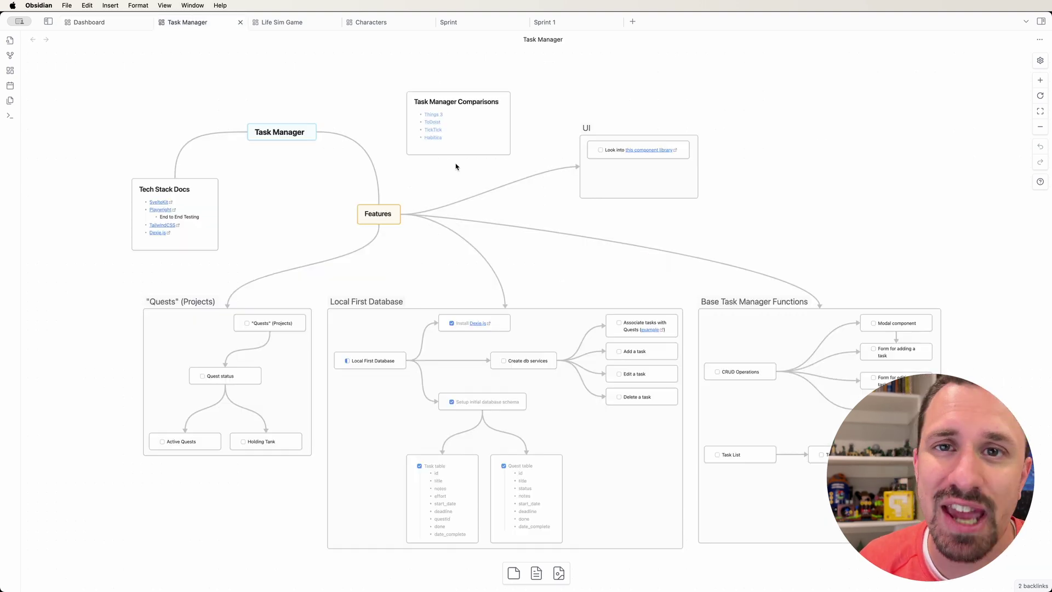
{"action": "left_click", "coordinate": [89, 22]}
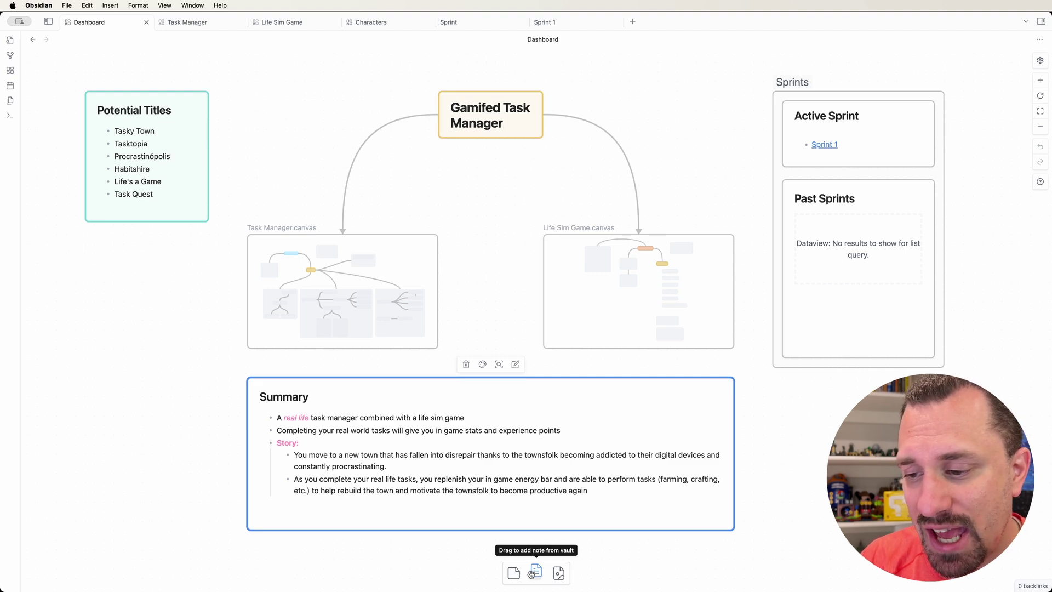
{"action": "left_click_drag", "start_coordinate": [533, 573], "coordinate": [132, 371]}
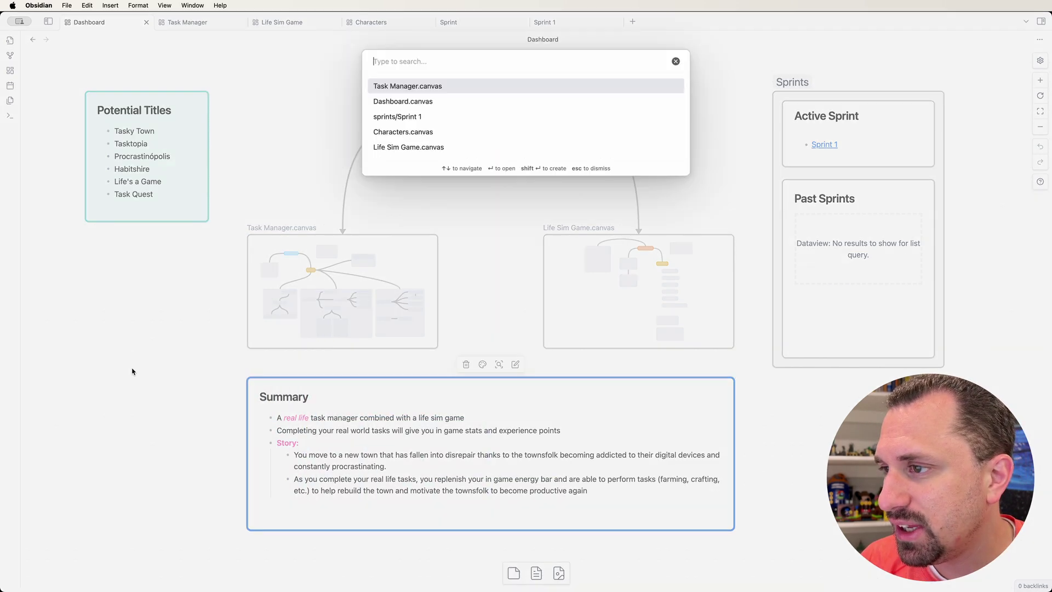
{"action": "left_click", "coordinate": [463, 88]}
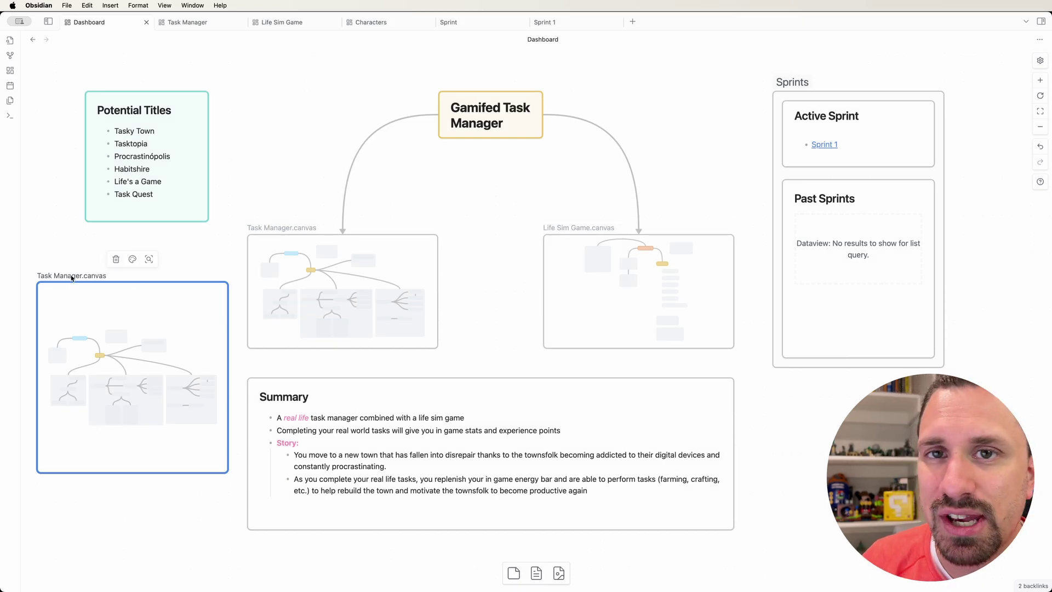
{"action": "left_click", "coordinate": [115, 260]}
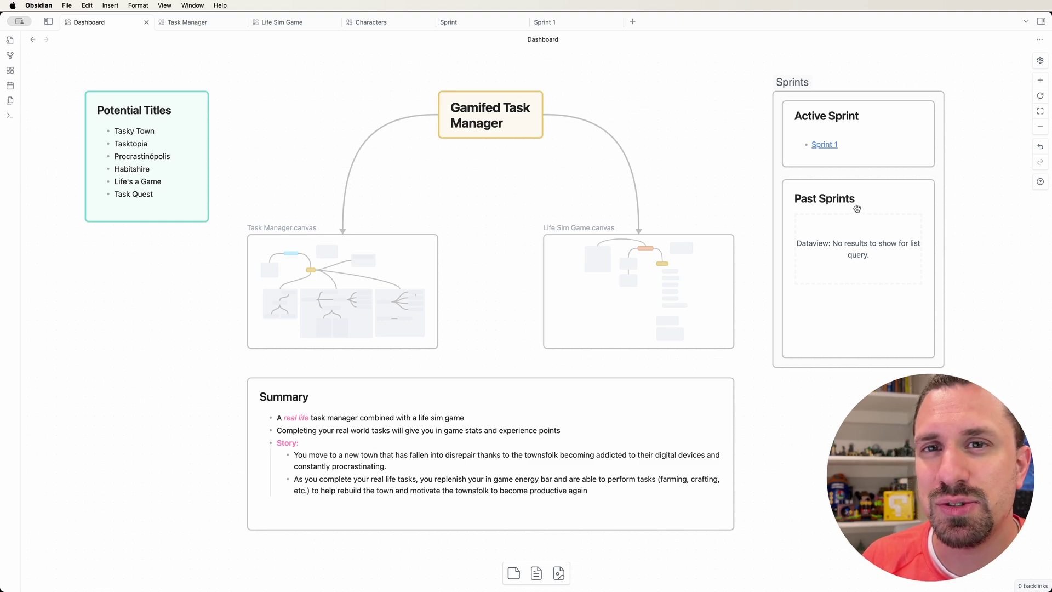
Cycle with Ctrl+Tab between the Dashboard and Task Manager canvases, ending on Task Manager
{"action": "key", "text": "ctrl+Tab"}
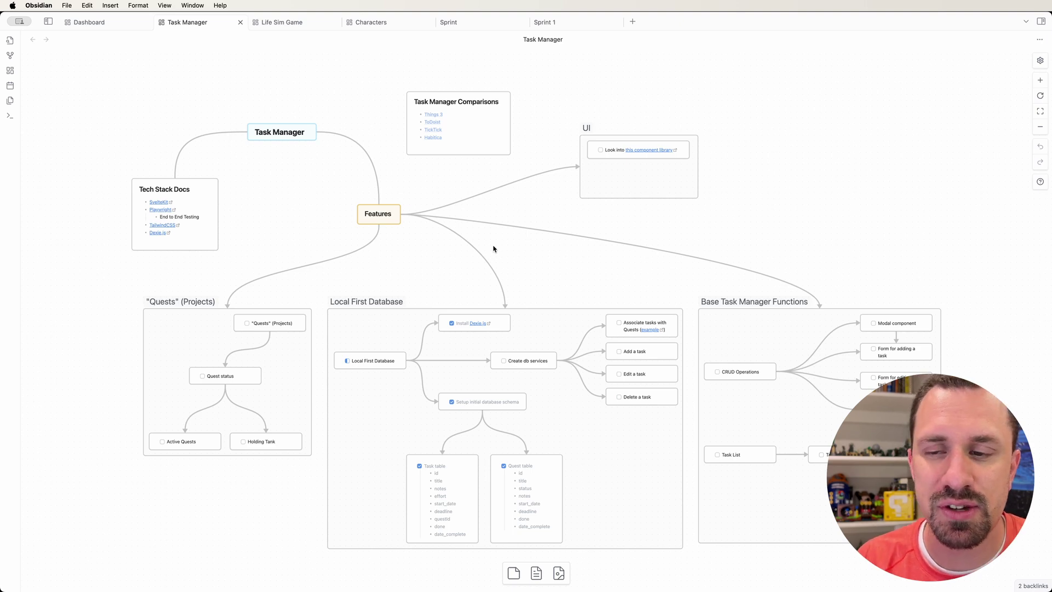
{"action": "left_click", "coordinate": [104, 26]}
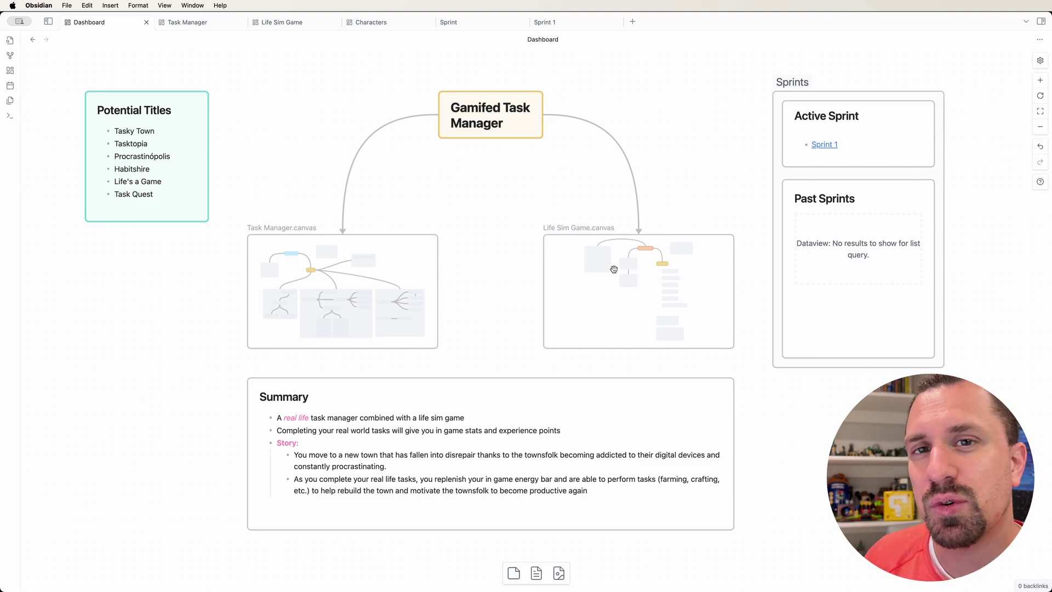
{"action": "key", "text": "ctrl+Tab"}
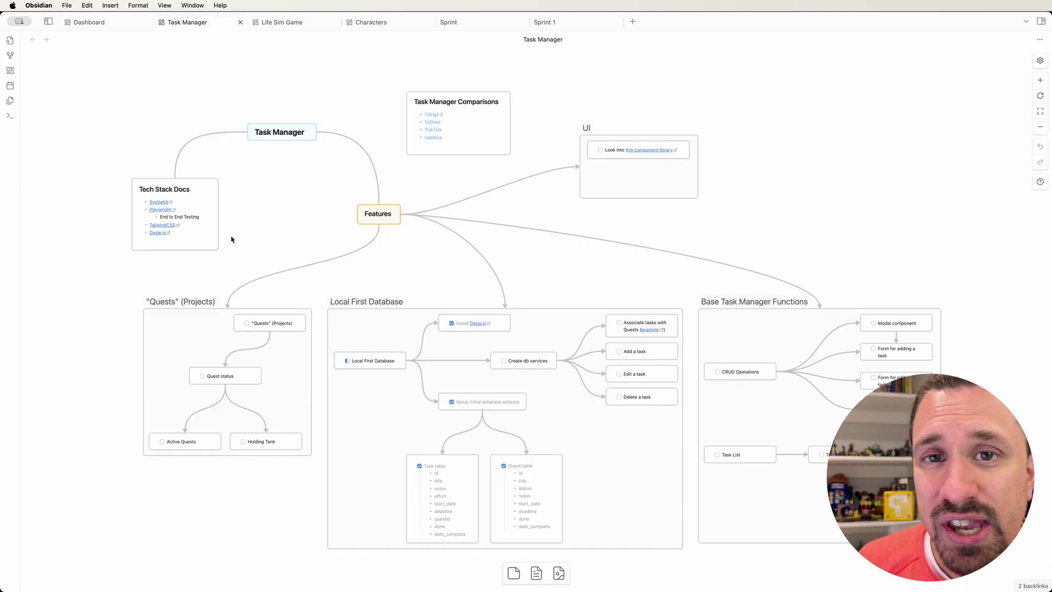
{"action": "scroll", "coordinate": [156, 214], "scroll_direction": "up", "scroll_amount": 3}
{"action": "scroll", "coordinate": [156, 213], "scroll_direction": "down", "scroll_amount": 4}
{"action": "scroll", "coordinate": [156, 214], "scroll_direction": "left", "scroll_amount": 2}
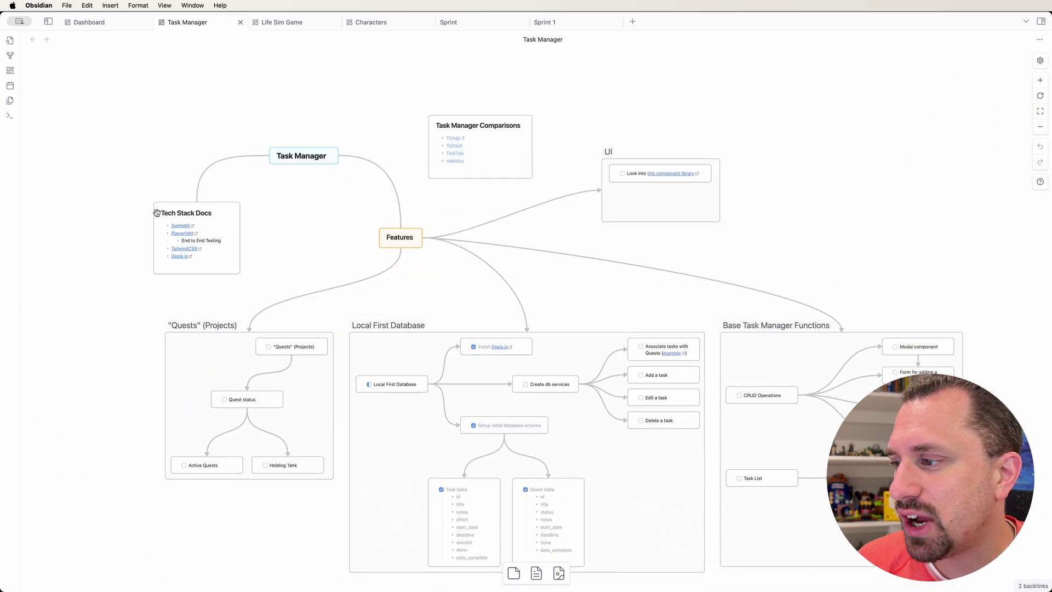
{"action": "scroll", "coordinate": [158, 216], "scroll_direction": "left", "scroll_amount": 3}
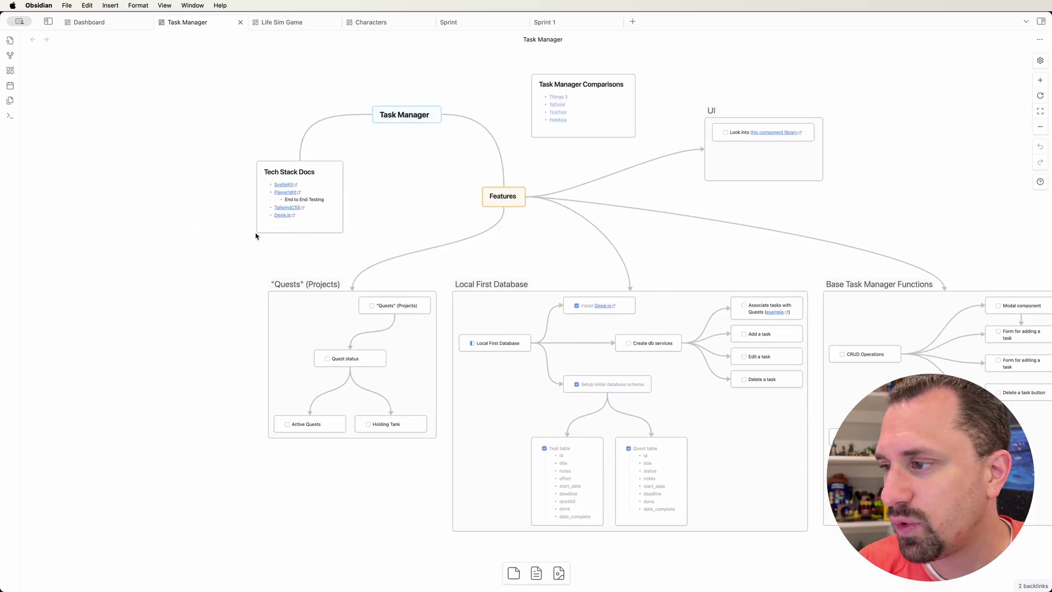
{"action": "scroll", "coordinate": [268, 203], "scroll_direction": "up", "scroll_amount": 10}
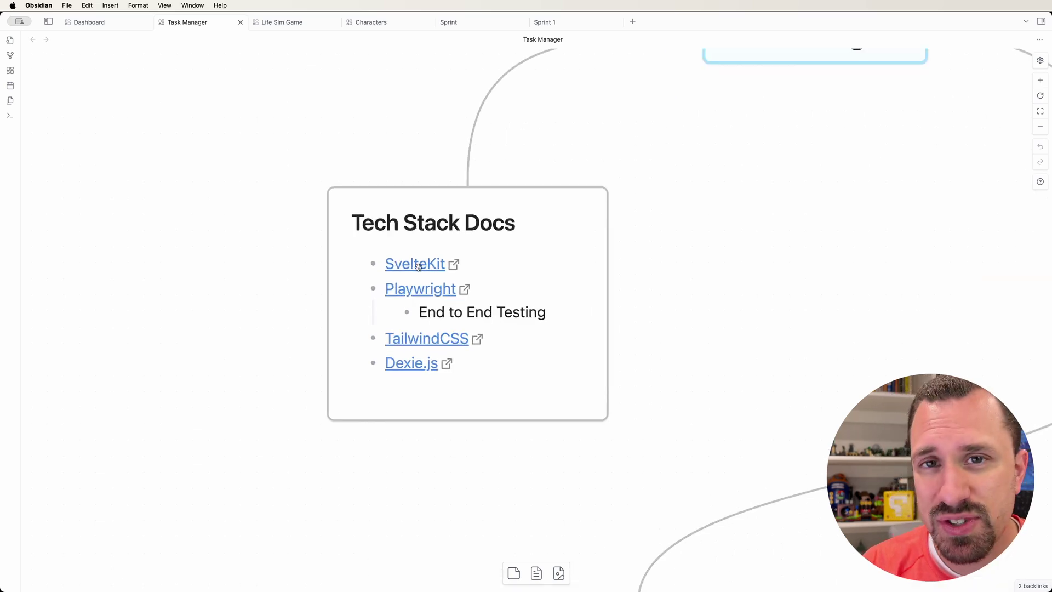
{"action": "left_click", "coordinate": [525, 273]}
{"action": "left_click", "coordinate": [497, 385]}
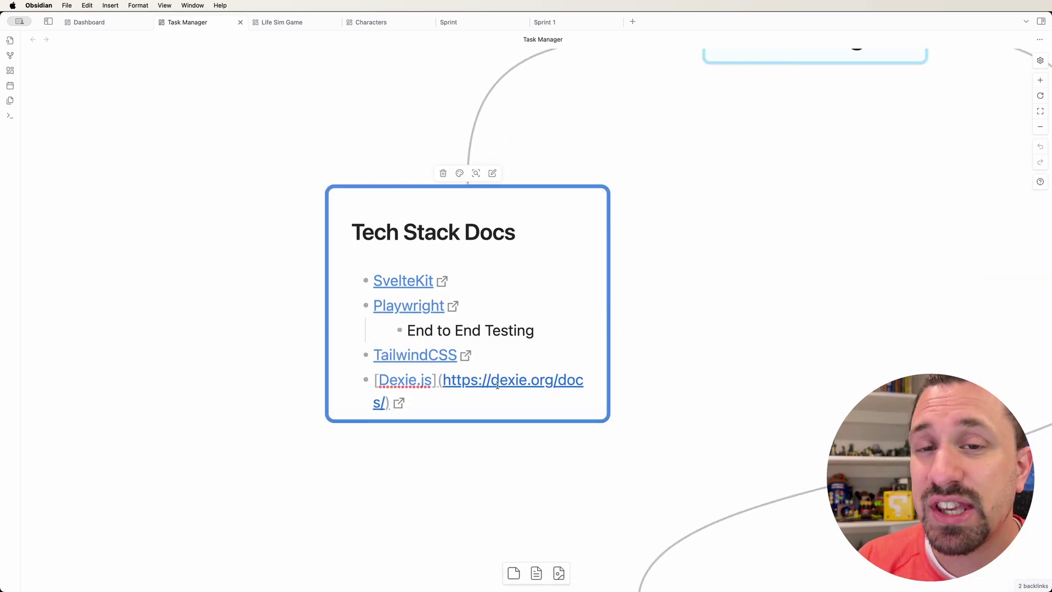
{"action": "key", "text": "Up"}
{"action": "key", "text": "Up"}
{"action": "key", "text": "Up"}
{"action": "key", "text": "Up"}
{"action": "key", "text": "Up"}
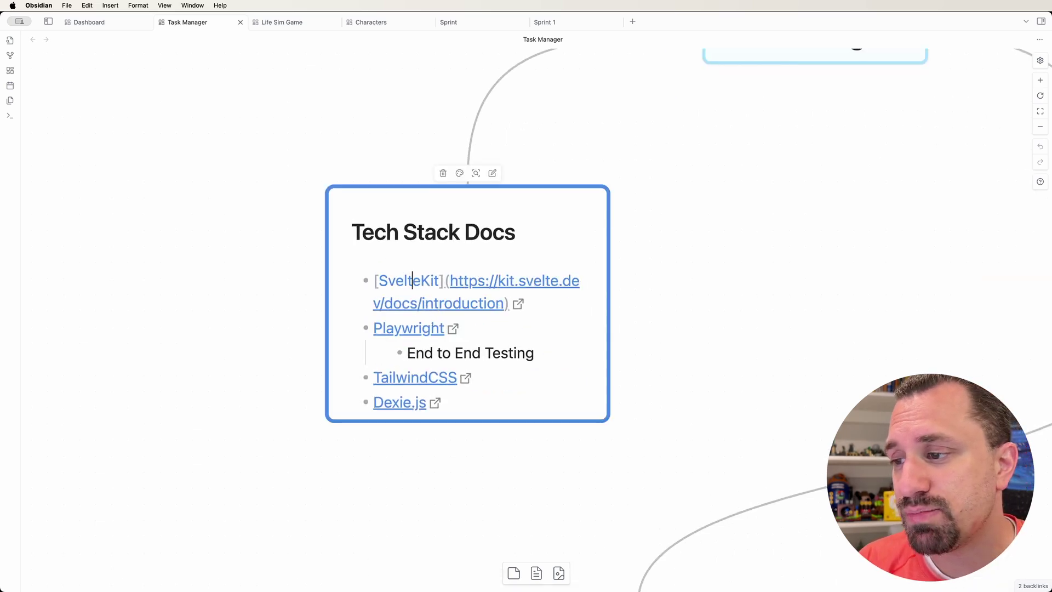
{"action": "key", "text": "Up"}
{"action": "key", "text": "Down"}
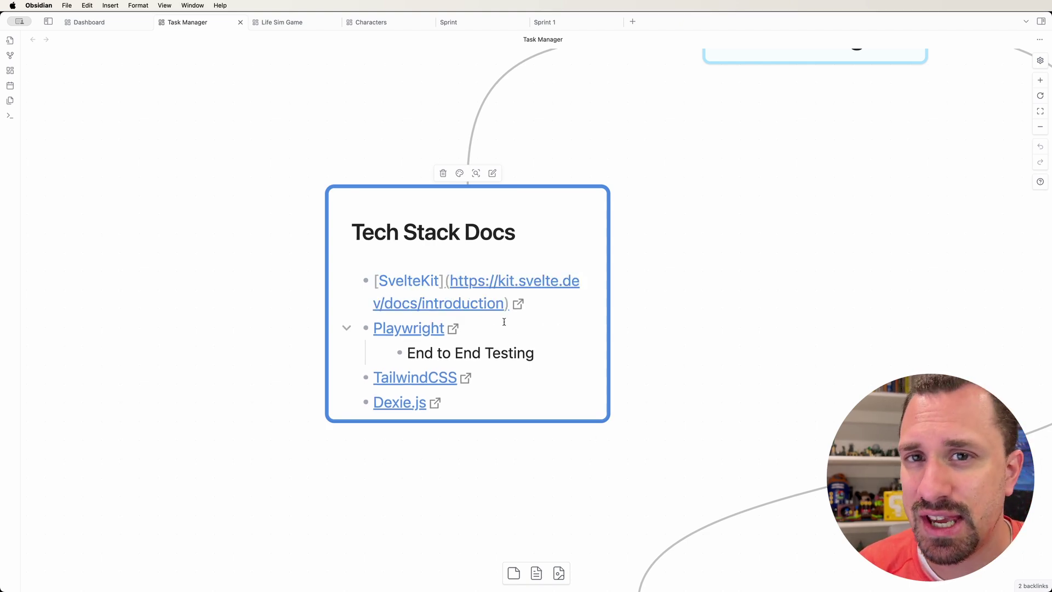
{"action": "key", "text": "Escape"}
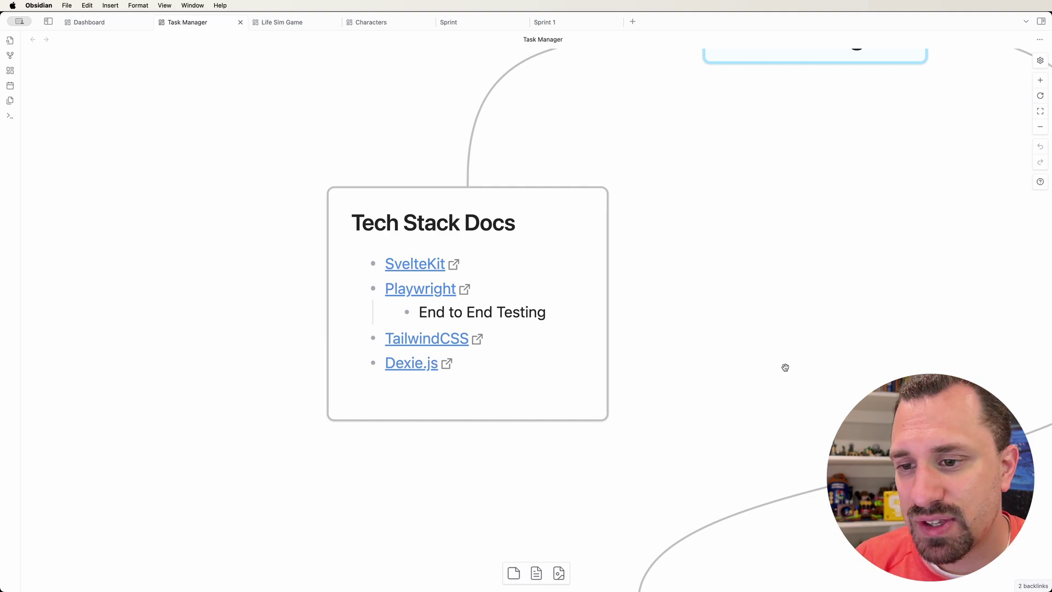
{"action": "scroll", "coordinate": [784, 367], "scroll_direction": "right", "scroll_amount": 10}
{"action": "scroll", "coordinate": [692, 424], "scroll_direction": "right", "scroll_amount": 2}
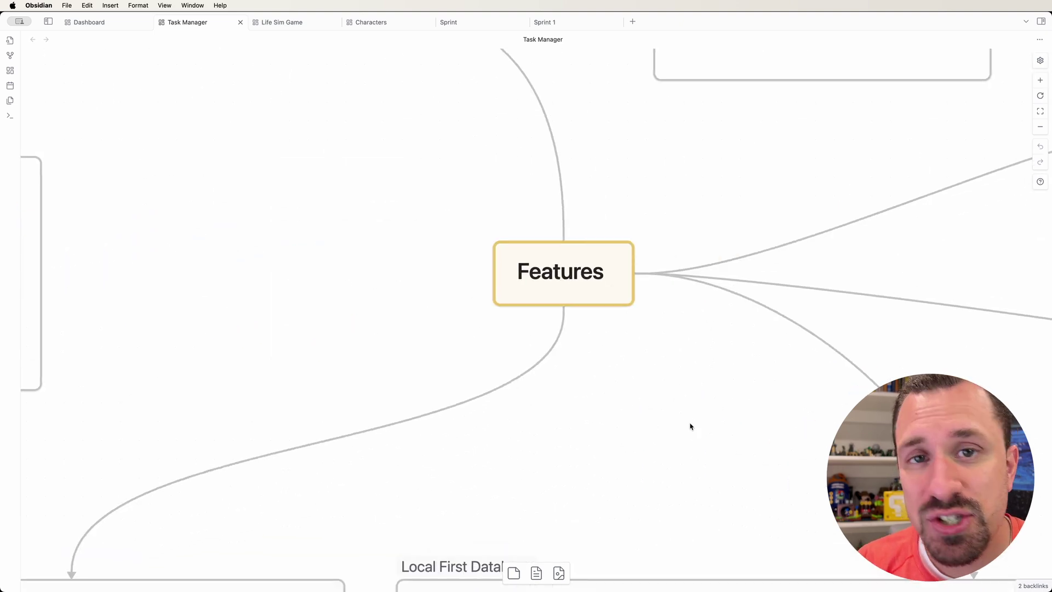
{"action": "scroll", "coordinate": [621, 383], "scroll_direction": "down", "scroll_amount": 5}
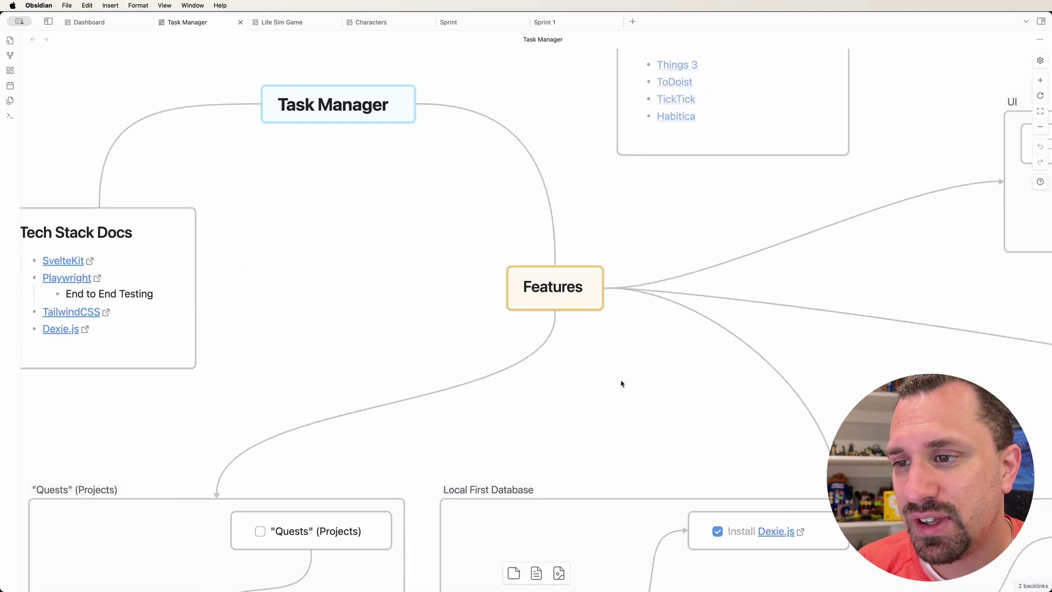
{"action": "left_click_drag", "start_coordinate": [606, 355], "coordinate": [574, 317]}
{"action": "scroll", "coordinate": [574, 317], "scroll_direction": "down", "scroll_amount": 5}
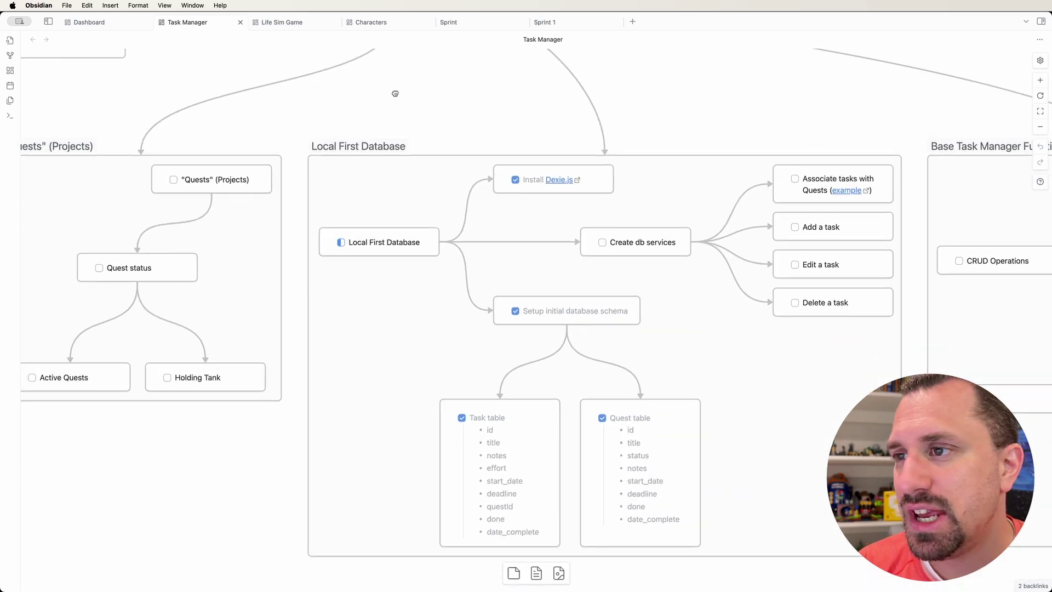
{"action": "scroll", "coordinate": [394, 93], "scroll_direction": "up", "scroll_amount": 5}
{"action": "scroll", "coordinate": [462, 235], "scroll_direction": "down", "scroll_amount": 5}
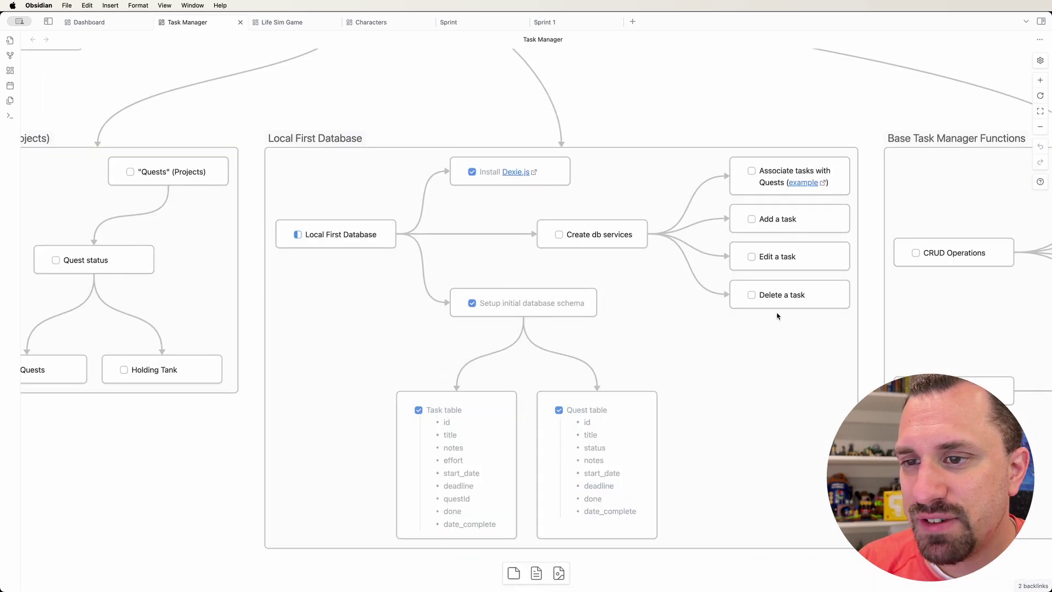
{"action": "scroll", "coordinate": [585, 389], "scroll_direction": "down", "scroll_amount": 3}
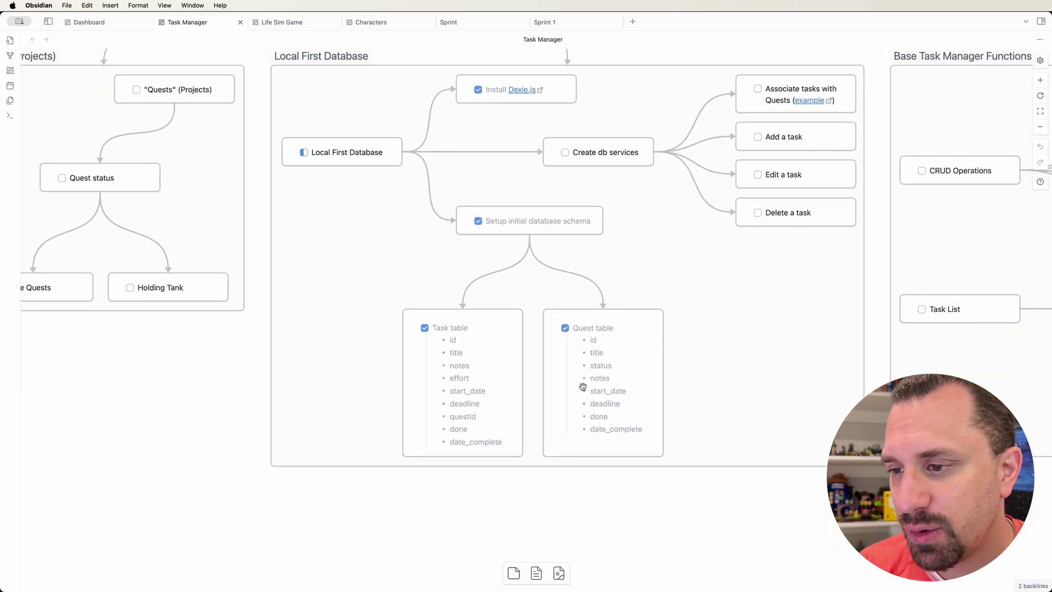
{"action": "scroll", "coordinate": [569, 366], "scroll_direction": "up", "scroll_amount": 3}
{"action": "scroll", "coordinate": [569, 366], "scroll_direction": "down", "scroll_amount": 3}
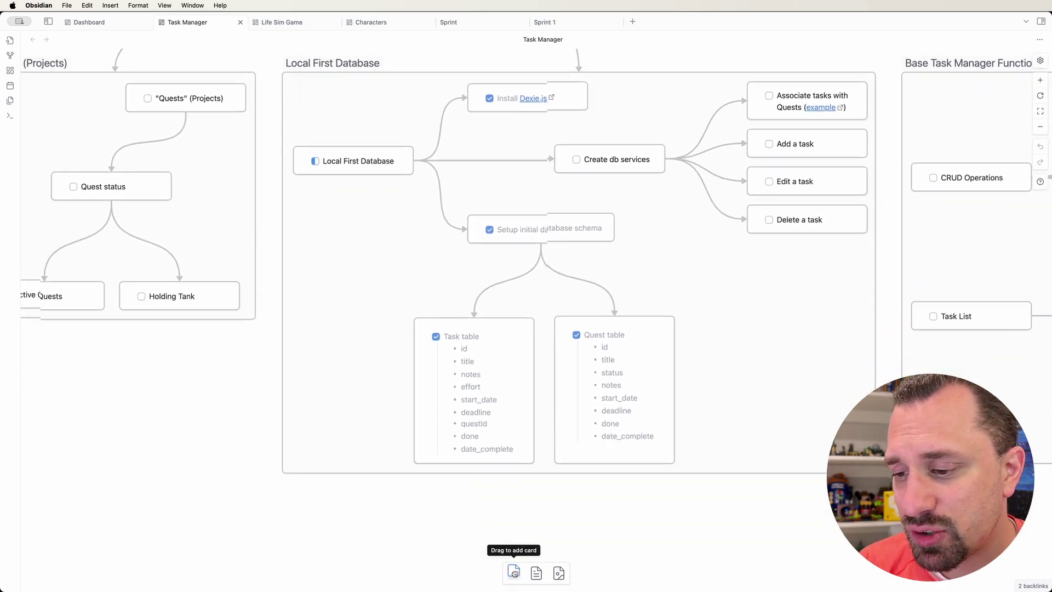
Add a '- [ ] Some task' checkbox card and move it just below the Local First Database group
{"action": "left_click_drag", "start_coordinate": [514, 573], "coordinate": [778, 289]}
{"action": "type", "text": "- "}
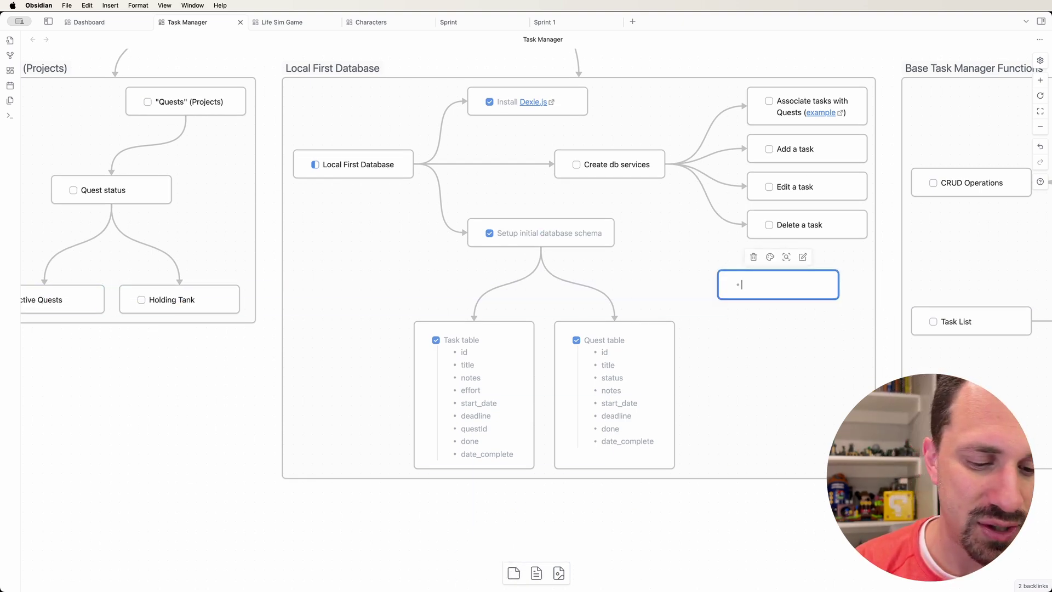
{"action": "type", "text": "[ ] "}
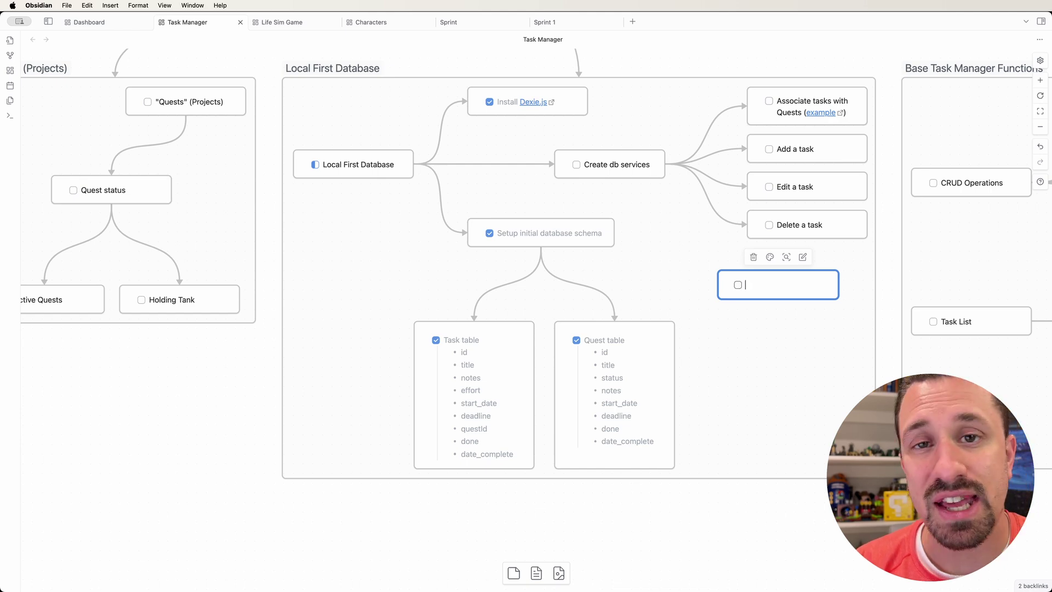
{"action": "type", "text": "S"}
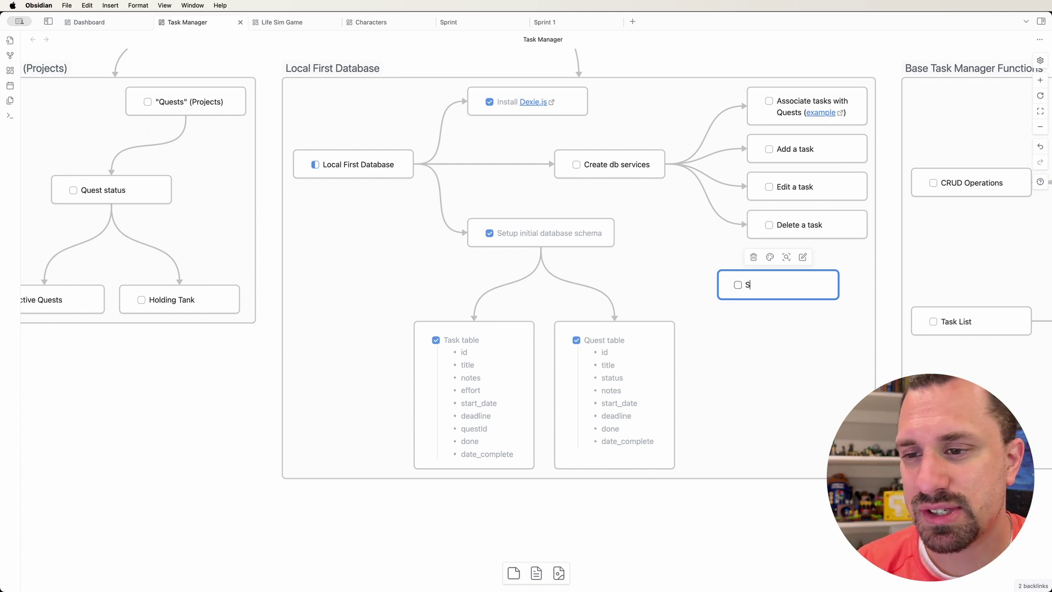
{"action": "type", "text": "ome task"}
{"action": "left_click", "coordinate": [735, 342]}
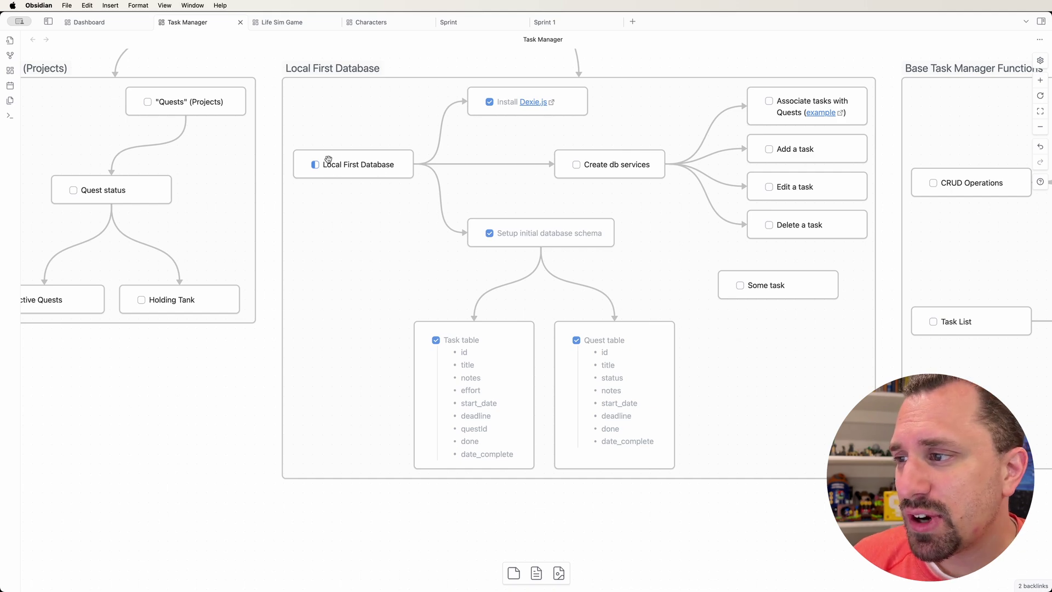
{"action": "mouse_move", "coordinate": [367, 176]}
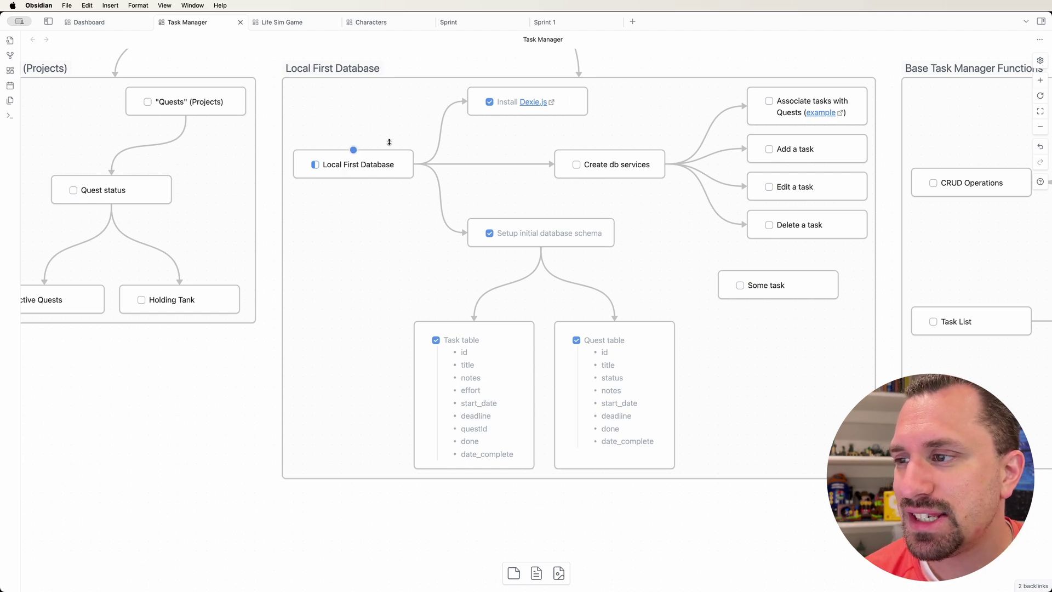
{"action": "mouse_move", "coordinate": [615, 180]}
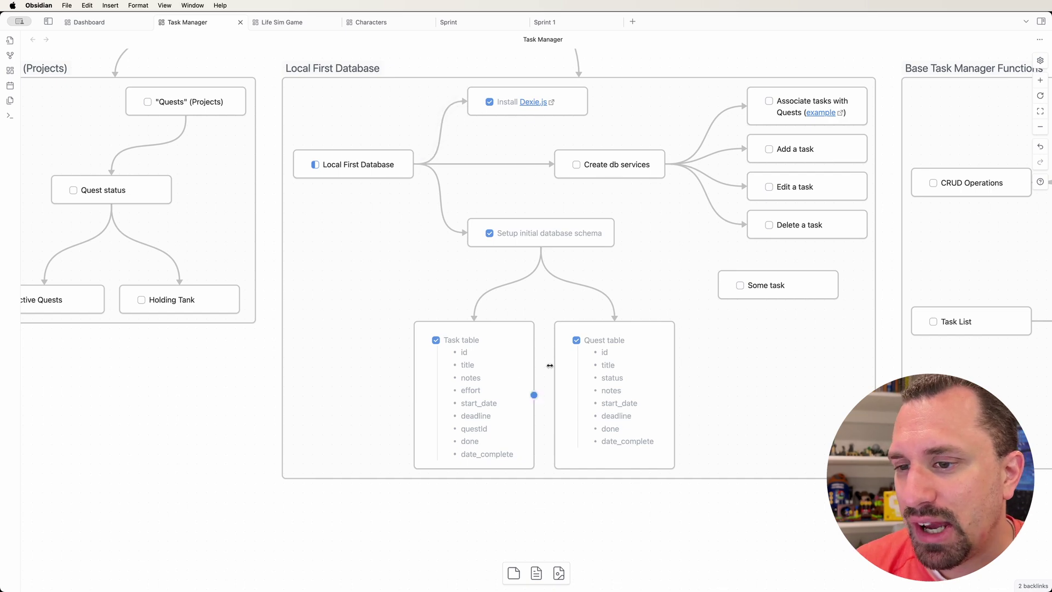
{"action": "left_click_drag", "start_coordinate": [793, 282], "coordinate": [380, 533]}
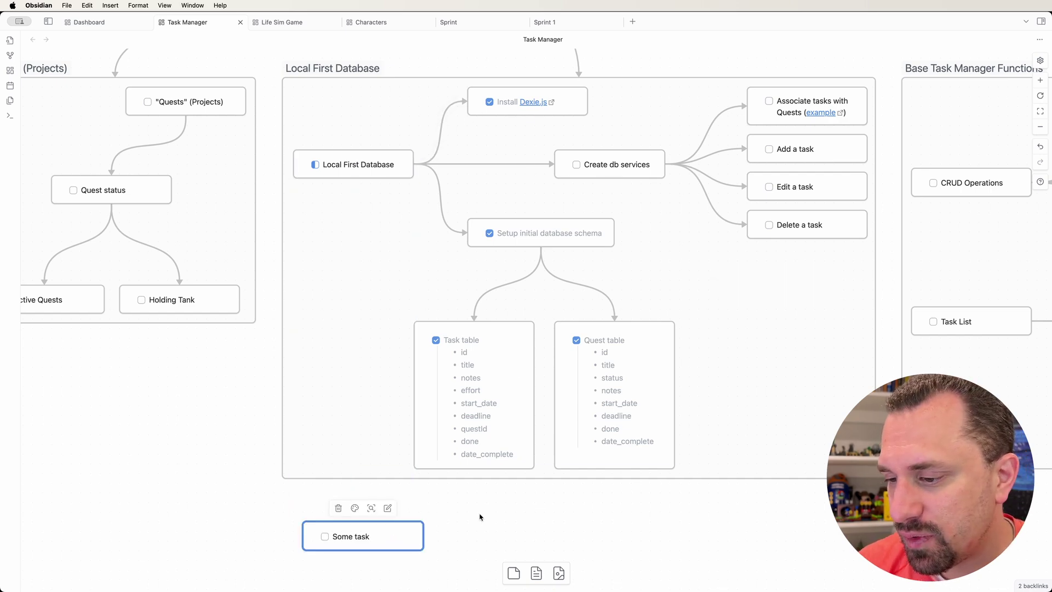
Centre the Some task card and connect it to a new '- [ ] Another task' card
{"action": "left_click_drag", "start_coordinate": [483, 526], "coordinate": [595, 248]}
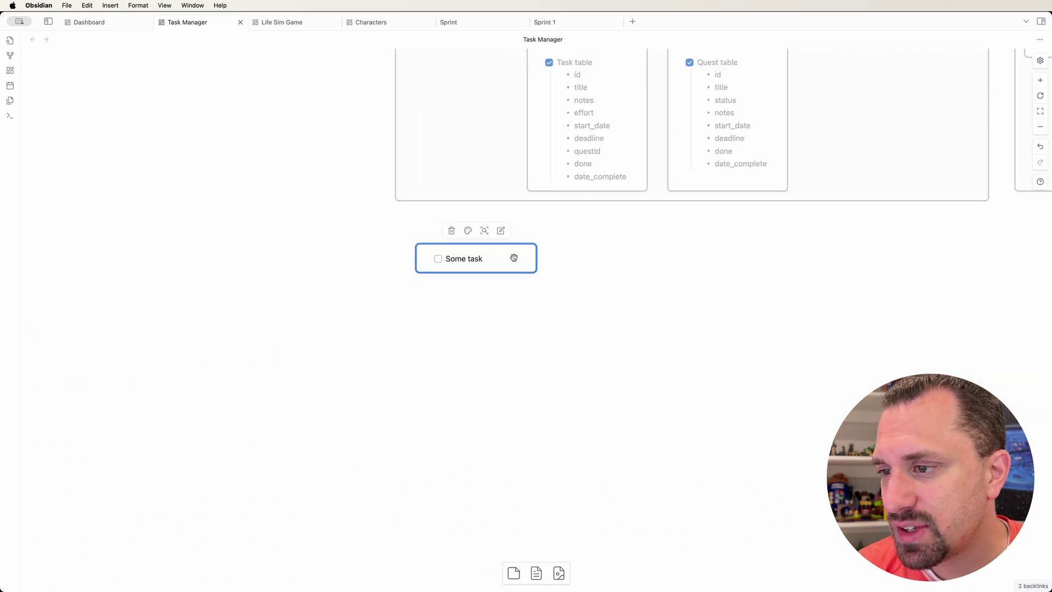
{"action": "left_click_drag", "start_coordinate": [511, 256], "coordinate": [441, 293]}
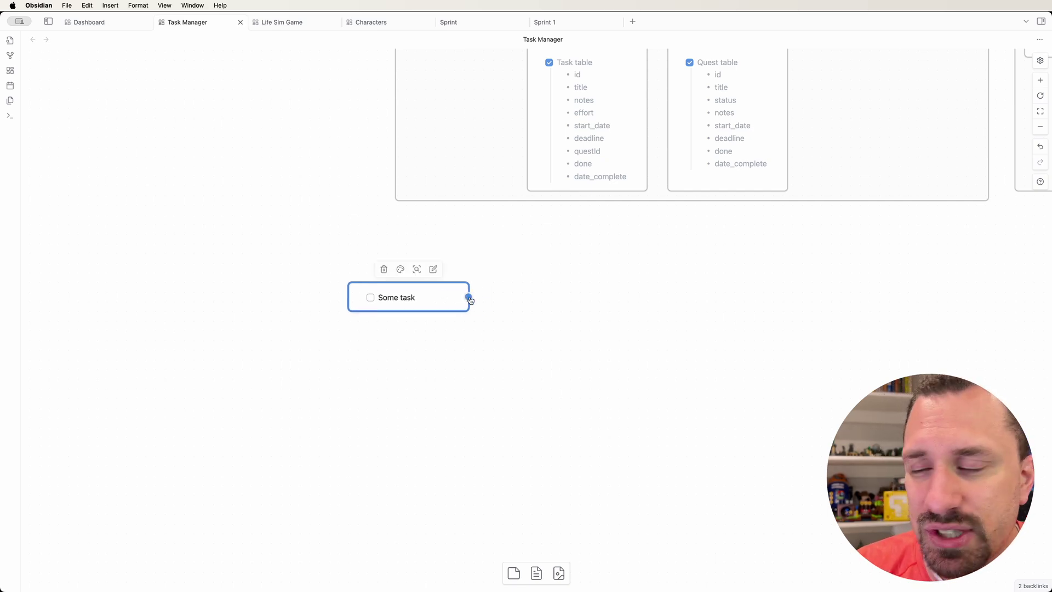
{"action": "left_click_drag", "start_coordinate": [469, 298], "coordinate": [591, 259]}
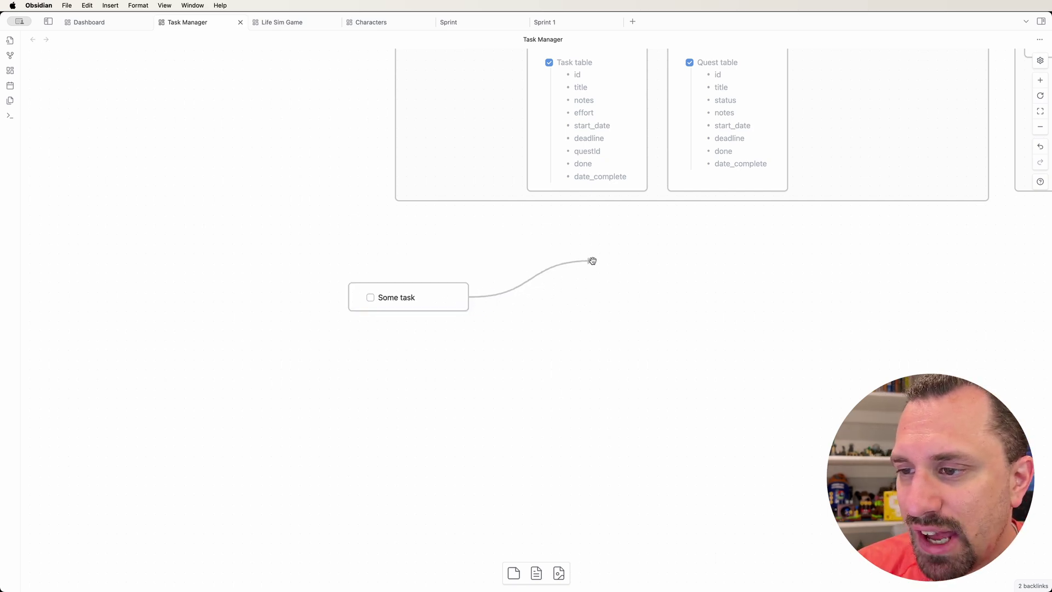
{"action": "left_click", "coordinate": [641, 267]}
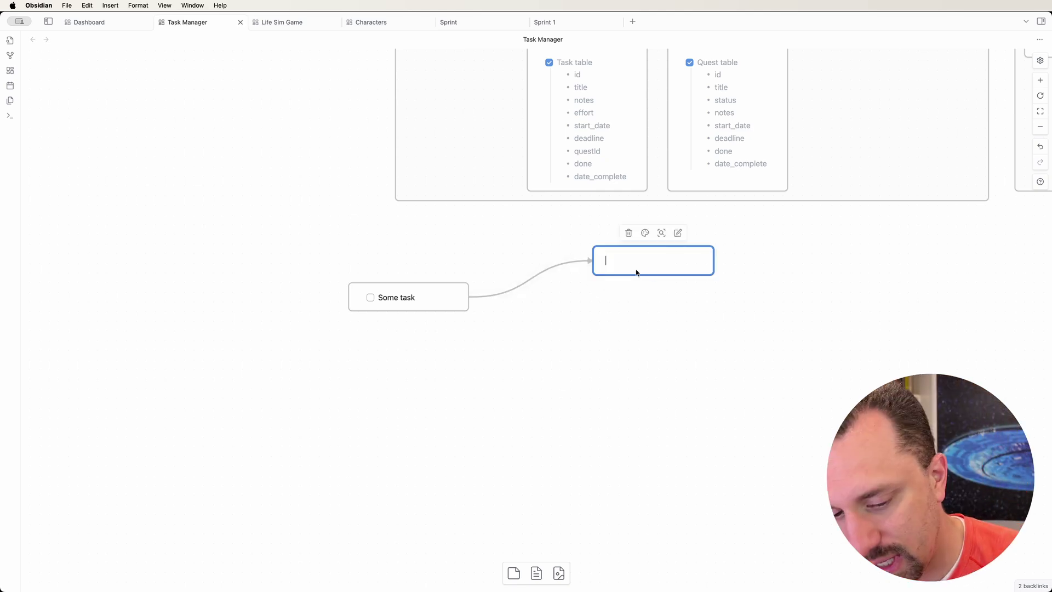
{"action": "type", "text": "- [ ] "}
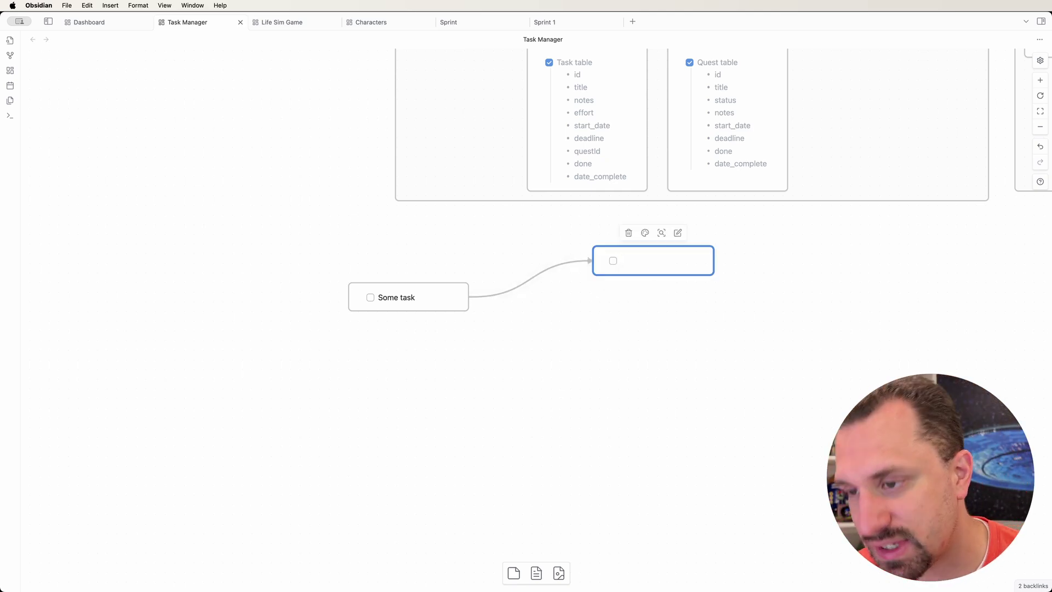
{"action": "type", "text": "Another task"}
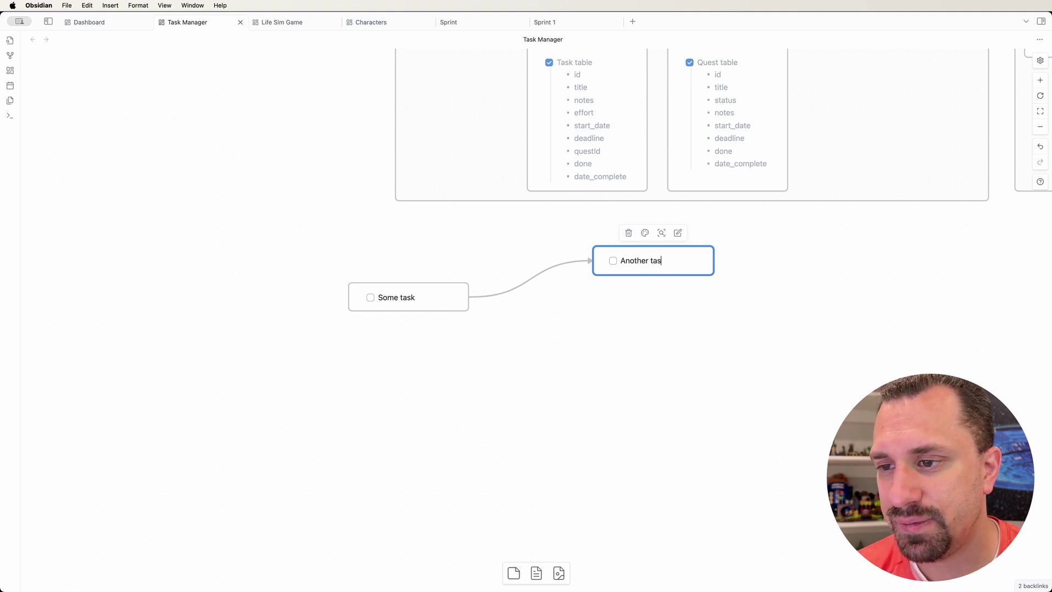
{"action": "left_click", "coordinate": [472, 301]}
Connect Some task to a second new checkbox card reading 'Hello World'
{"action": "left_click_drag", "start_coordinate": [469, 297], "coordinate": [629, 322]}
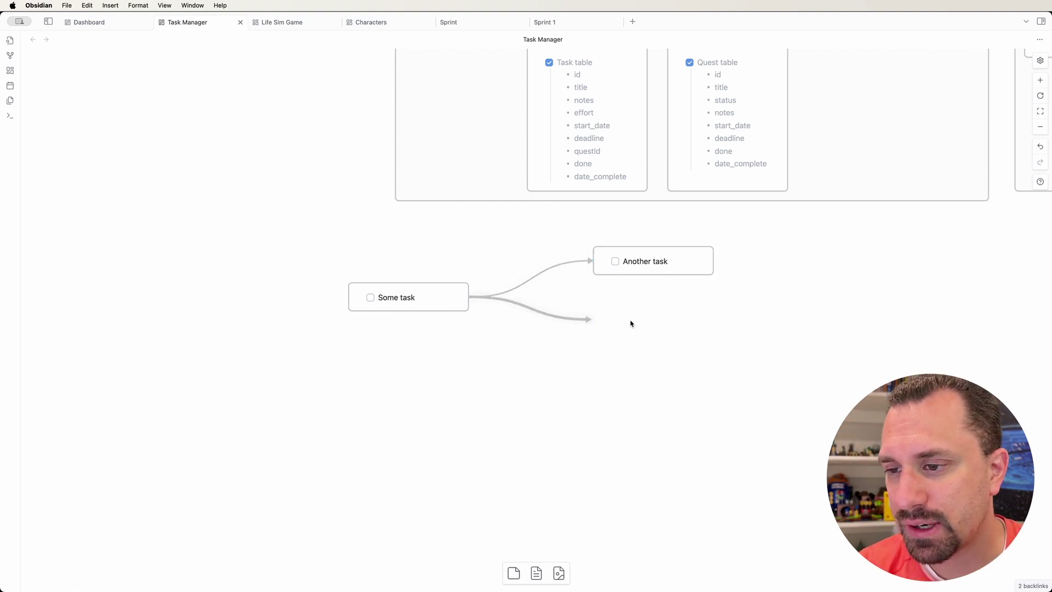
{"action": "type", "text": "- [ ] J"}
{"action": "key", "text": "BackSpace"}
{"action": "type", "text": "Hello World"}
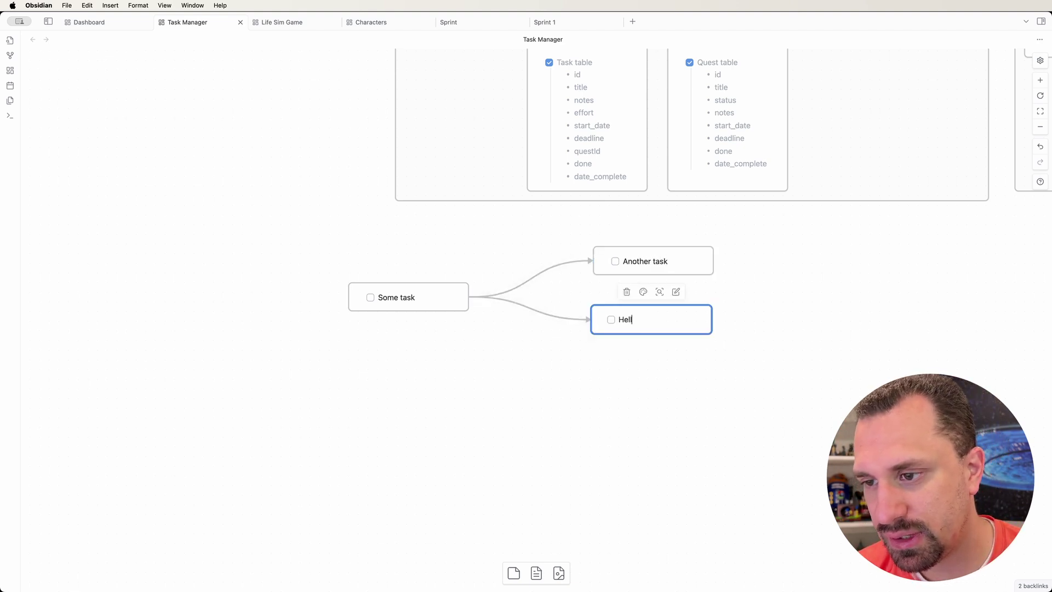
{"action": "left_click", "coordinate": [710, 380]}
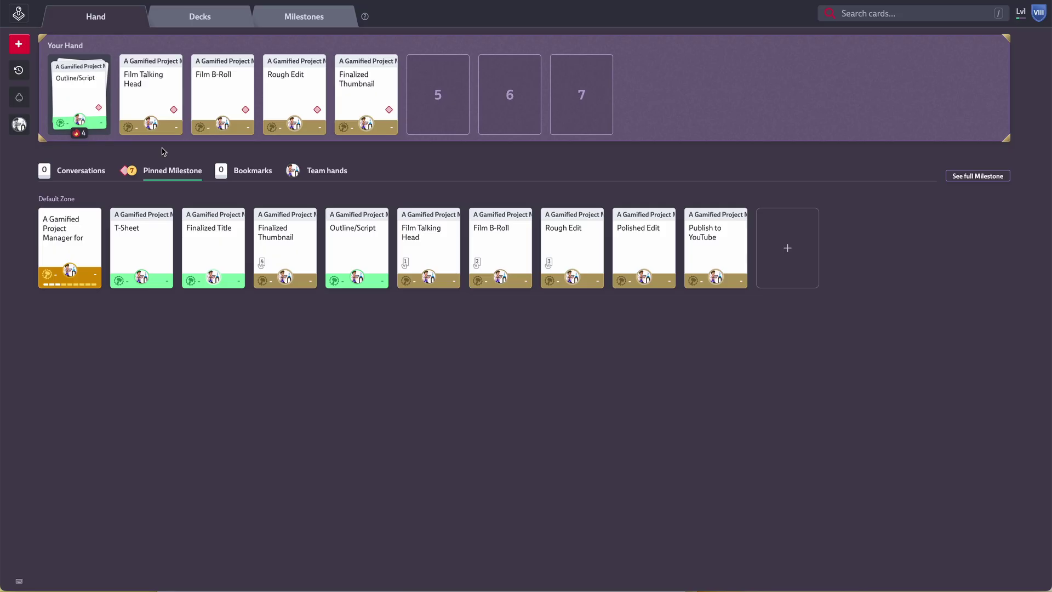
In Codecks, view the project's decks, open the Code deck, then show the Milestones timeline
{"action": "left_click", "coordinate": [191, 23]}
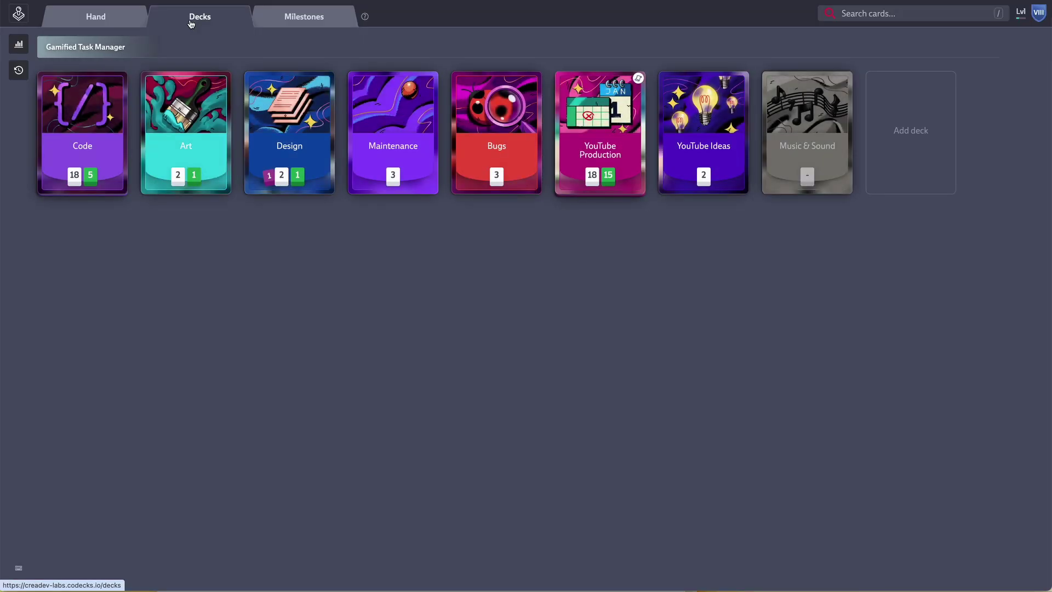
{"action": "left_click", "coordinate": [77, 125]}
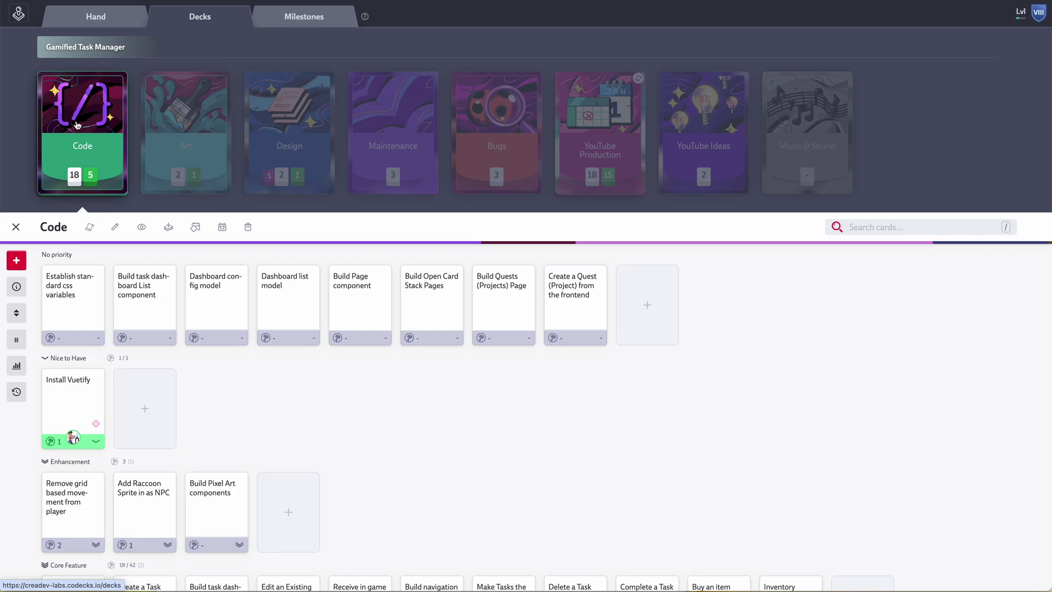
{"action": "left_click", "coordinate": [301, 21]}
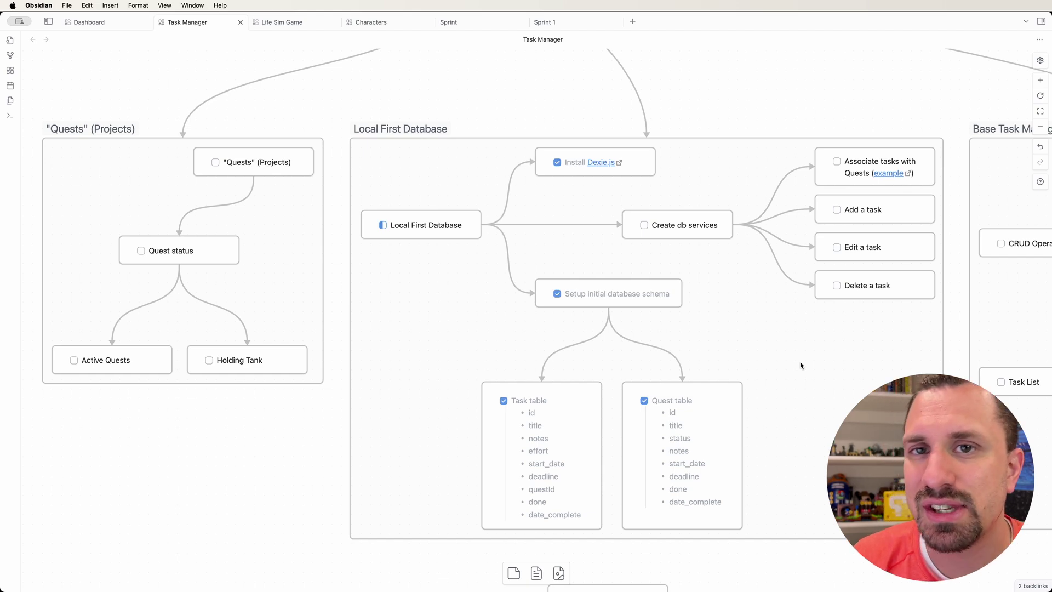
Survey the Task Manager canvas, cancel the dangling connection, and centre the Task Manager Comparisons card
{"action": "scroll", "coordinate": [801, 366], "scroll_direction": "down", "scroll_amount": 3}
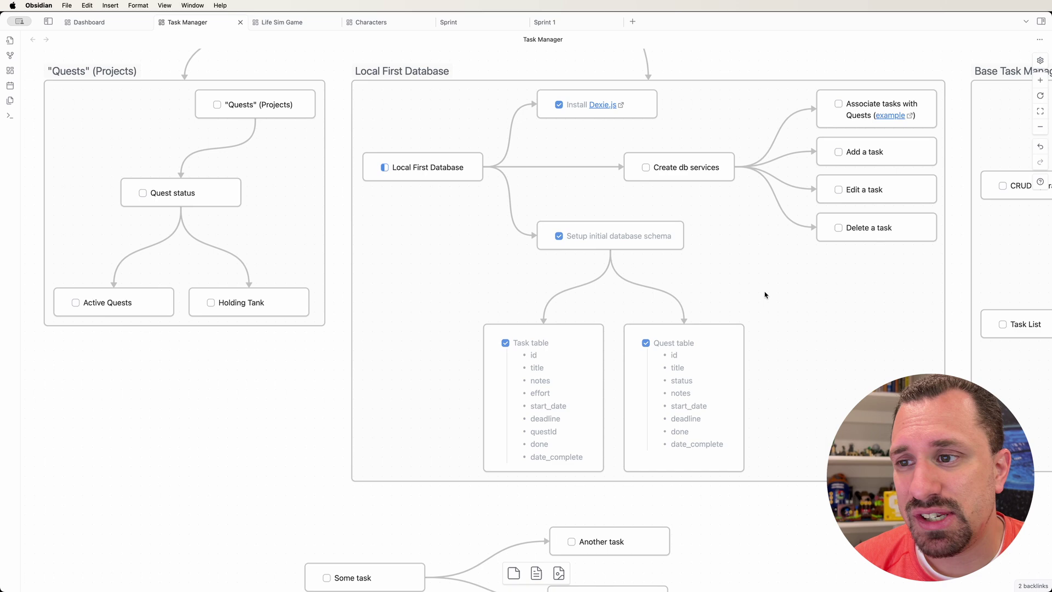
{"action": "scroll", "coordinate": [758, 283], "scroll_direction": "up", "scroll_amount": 2}
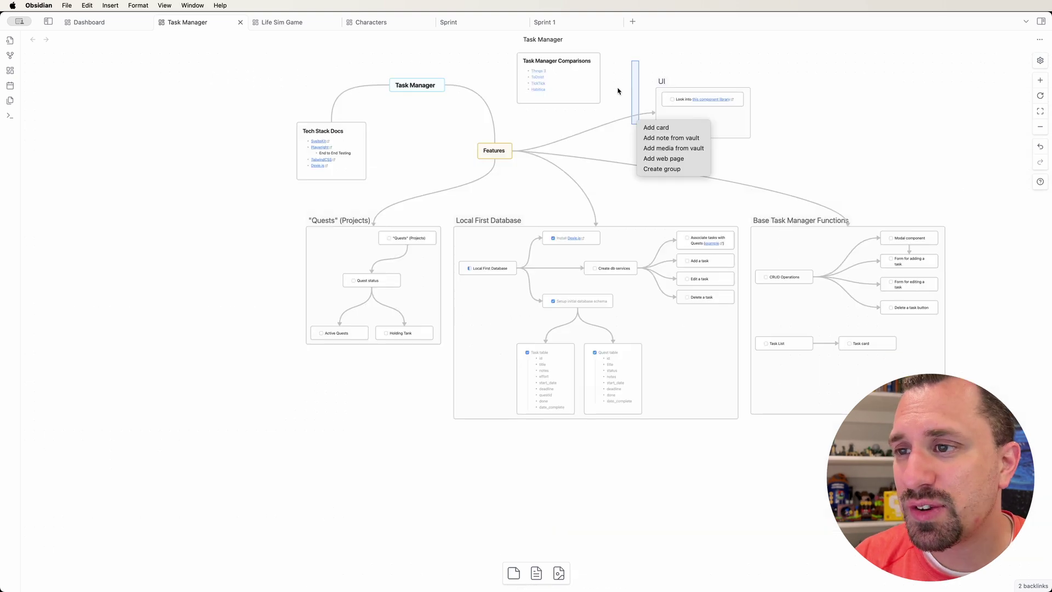
{"action": "key", "text": "Escape"}
{"action": "scroll", "coordinate": [551, 106], "scroll_direction": "up", "scroll_amount": 5}
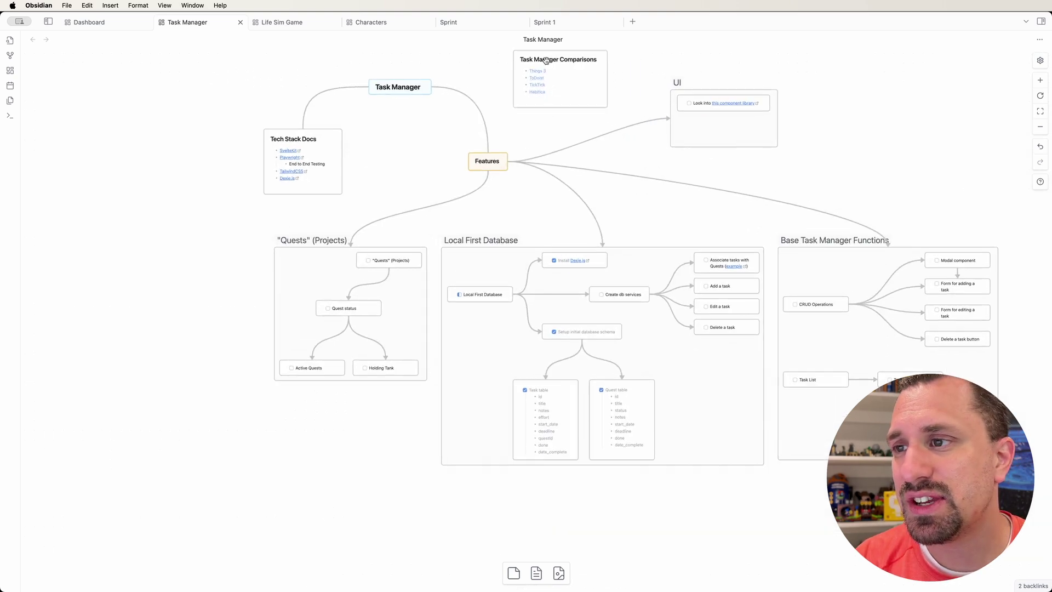
{"action": "scroll", "coordinate": [454, 165], "scroll_direction": "up", "scroll_amount": 5}
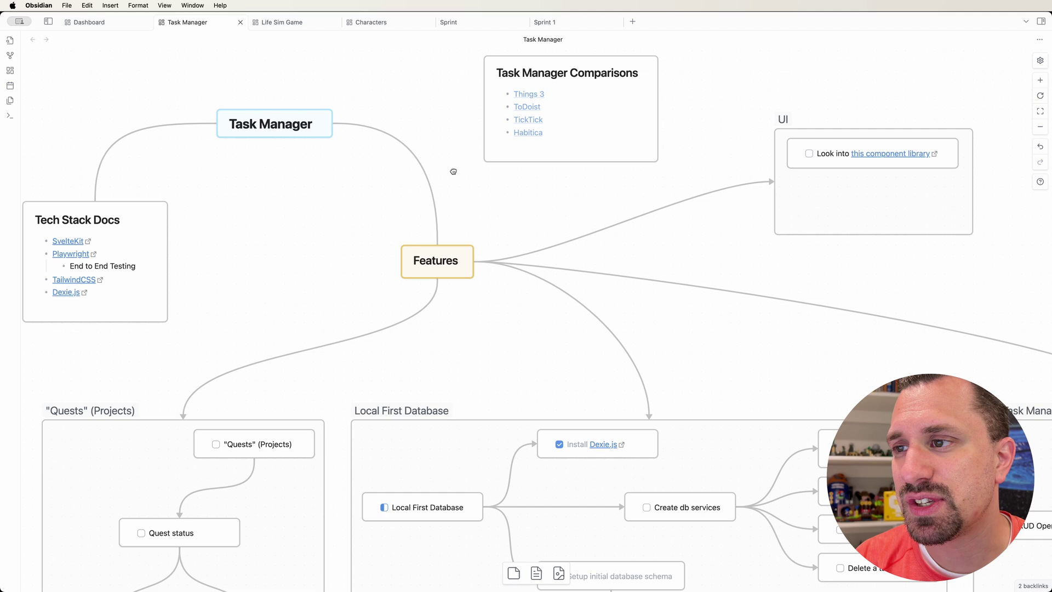
{"action": "scroll", "coordinate": [545, 213], "scroll_direction": "up", "scroll_amount": 5}
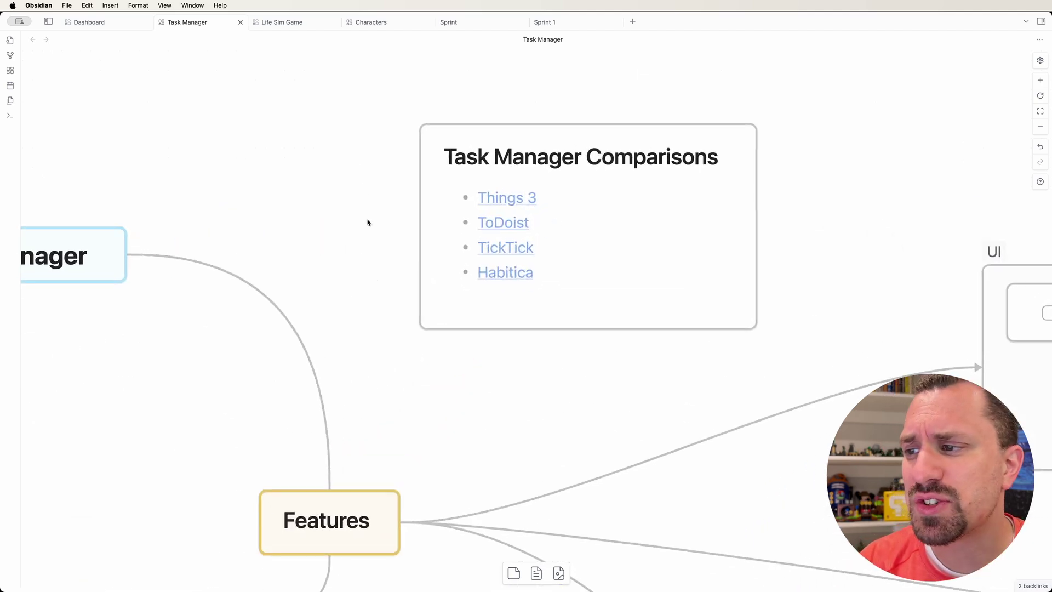
{"action": "left_click_drag", "start_coordinate": [366, 221], "coordinate": [358, 184]}
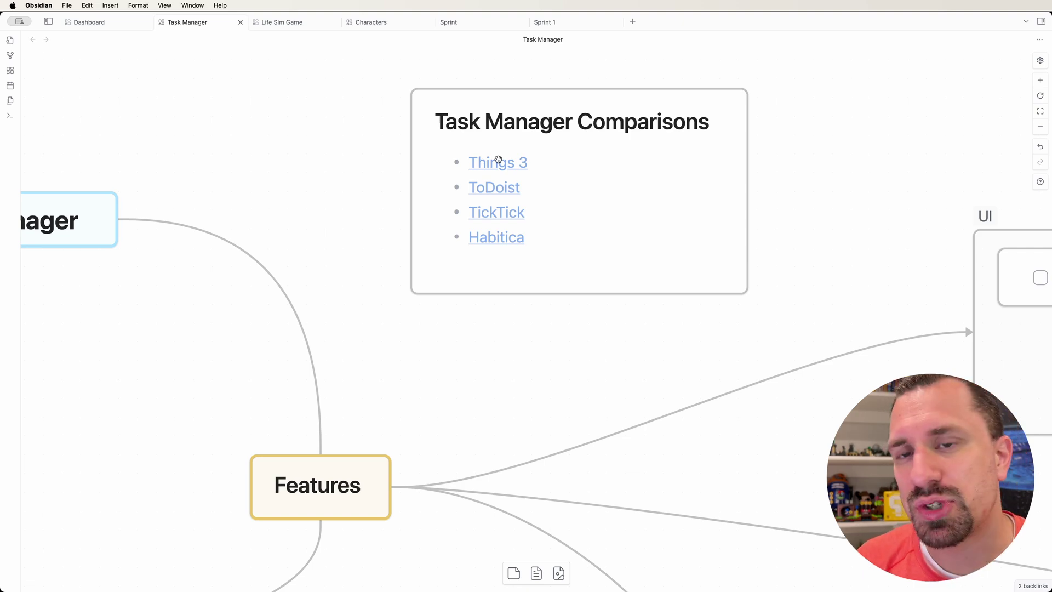
{"action": "scroll", "coordinate": [419, 191], "scroll_direction": "down", "scroll_amount": 3}
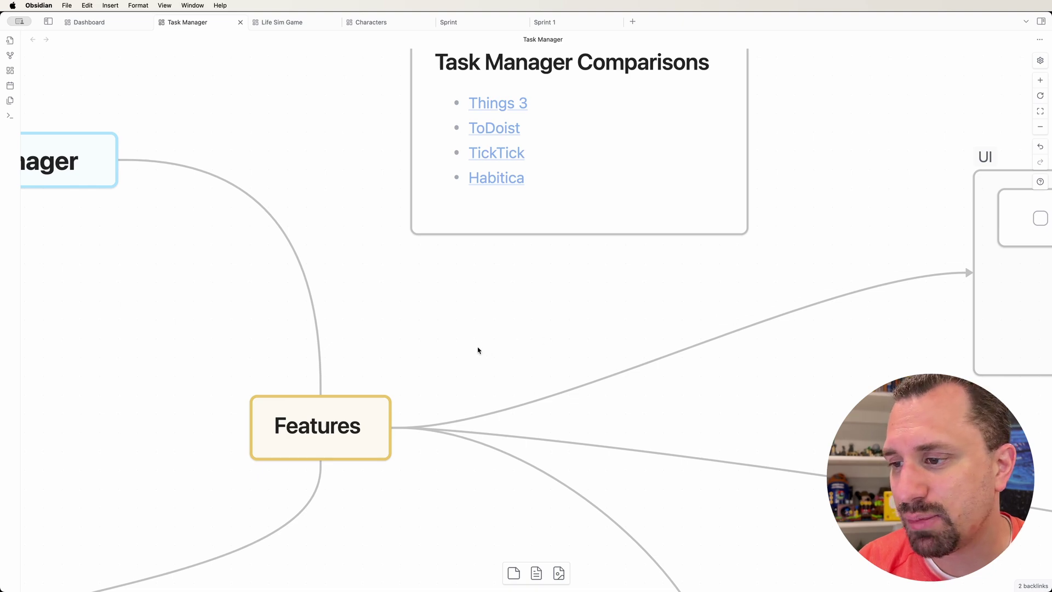
{"action": "scroll", "coordinate": [478, 349], "scroll_direction": "down", "scroll_amount": 3}
{"action": "scroll", "coordinate": [478, 350], "scroll_direction": "up", "scroll_amount": 3}
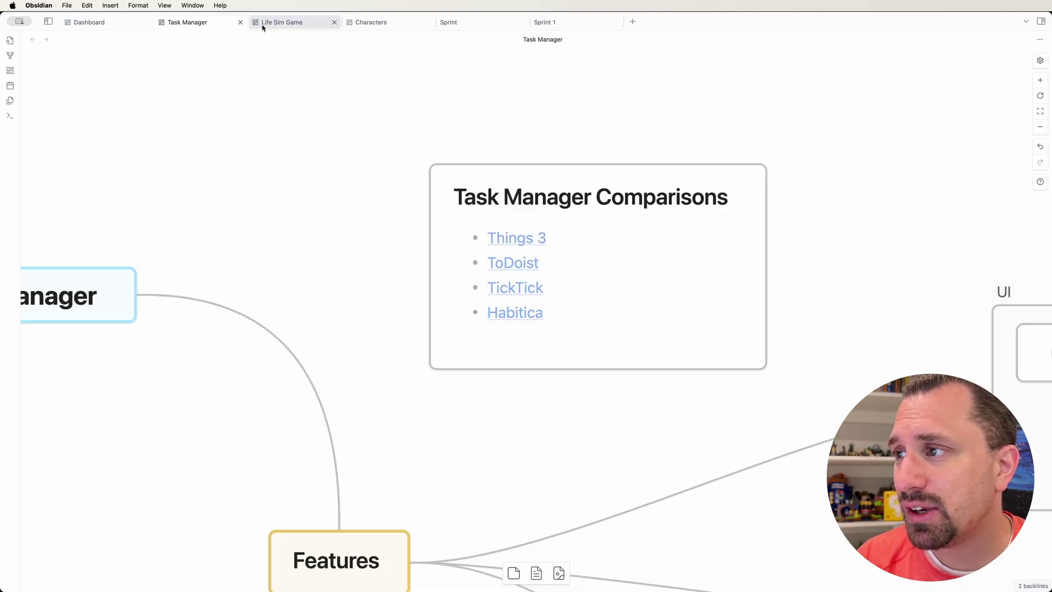
{"action": "left_click", "coordinate": [107, 22]}
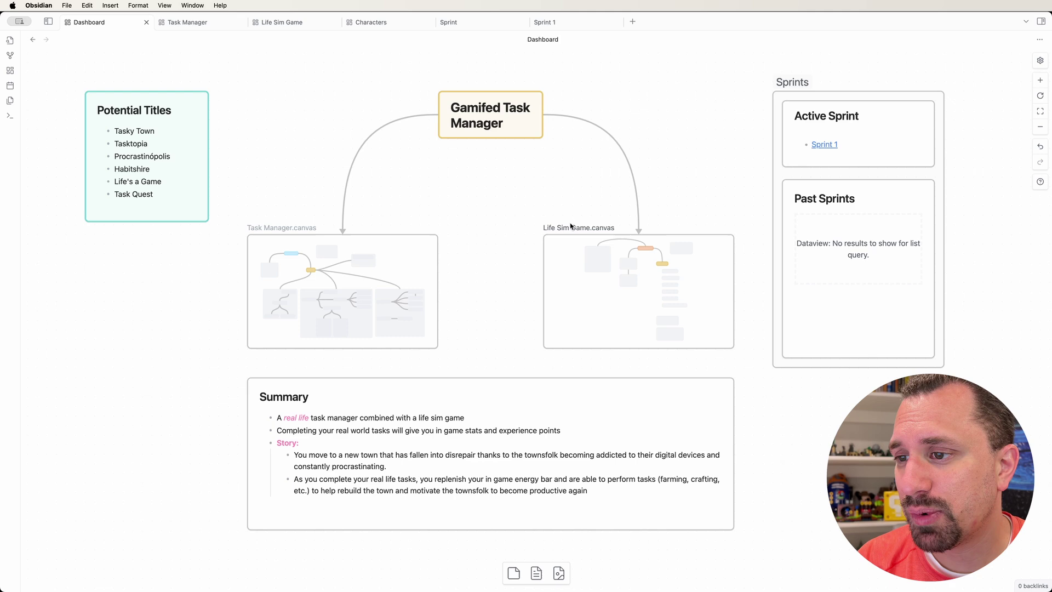
{"action": "left_click", "coordinate": [570, 229]}
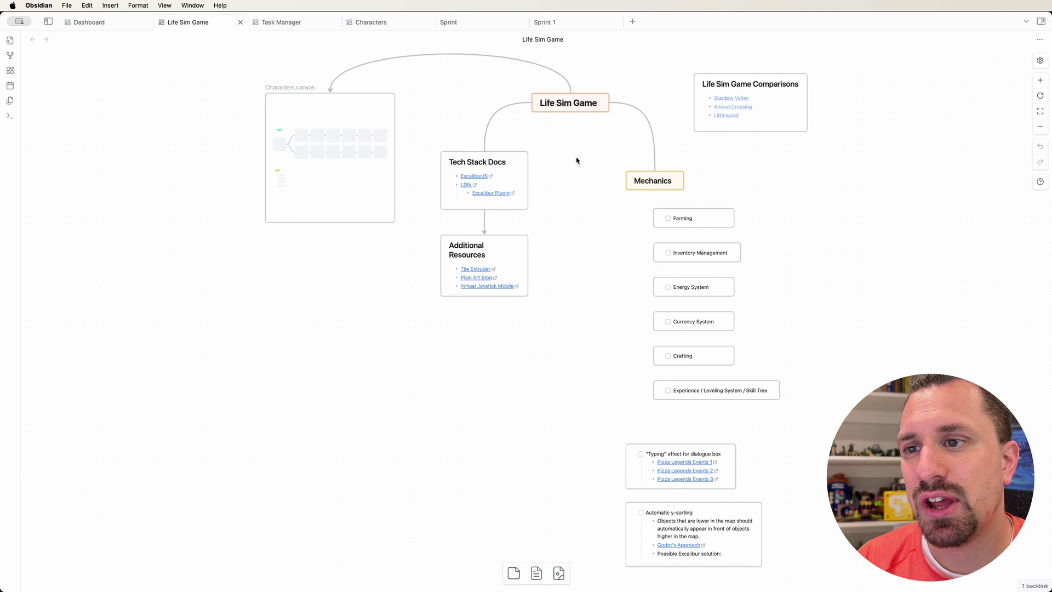
{"action": "scroll", "coordinate": [769, 100], "scroll_direction": "up", "scroll_amount": 3}
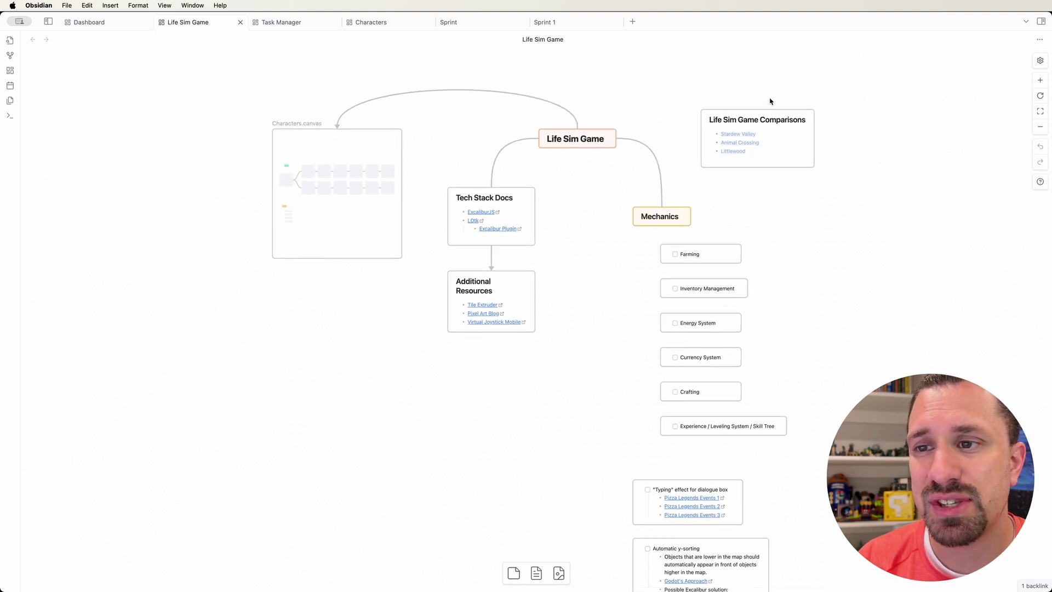
{"action": "scroll", "coordinate": [792, 137], "scroll_direction": "up", "scroll_amount": 10}
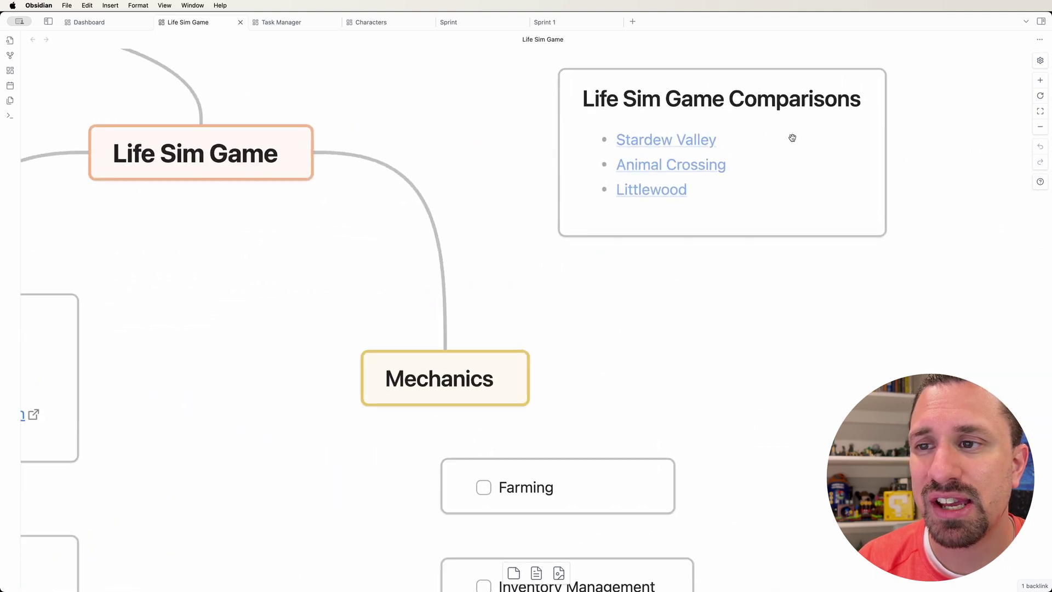
{"action": "left_click_drag", "start_coordinate": [811, 260], "coordinate": [678, 328]}
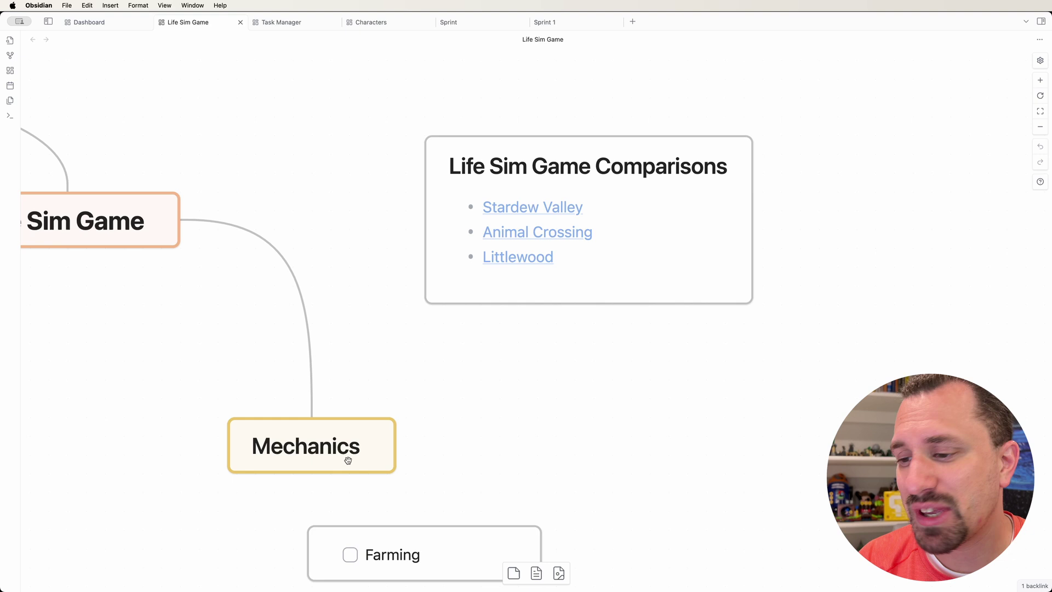
{"action": "scroll", "coordinate": [409, 443], "scroll_direction": "down", "scroll_amount": 5}
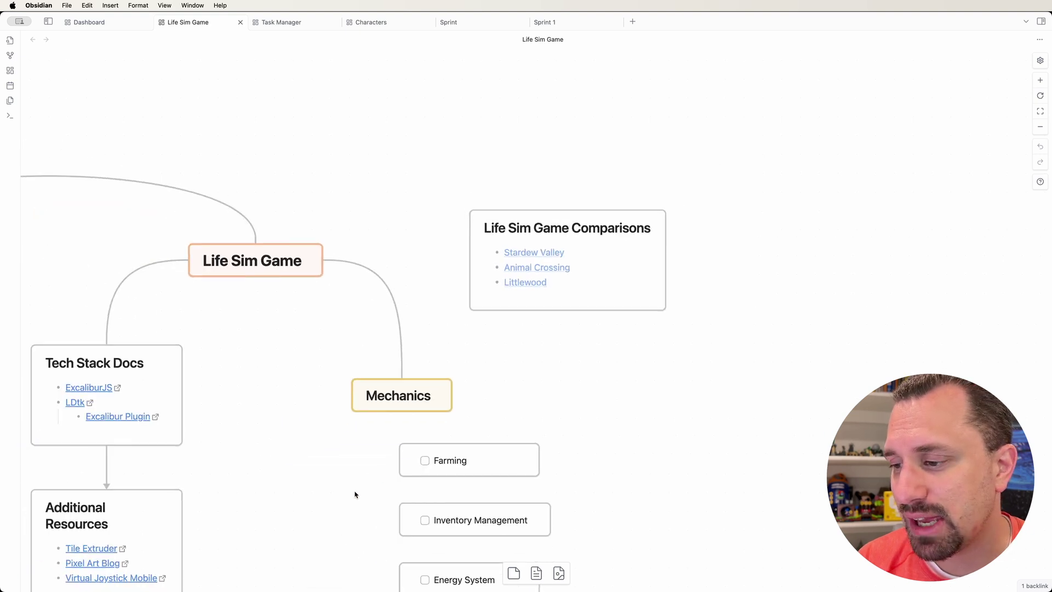
{"action": "scroll", "coordinate": [355, 493], "scroll_direction": "down", "scroll_amount": 8}
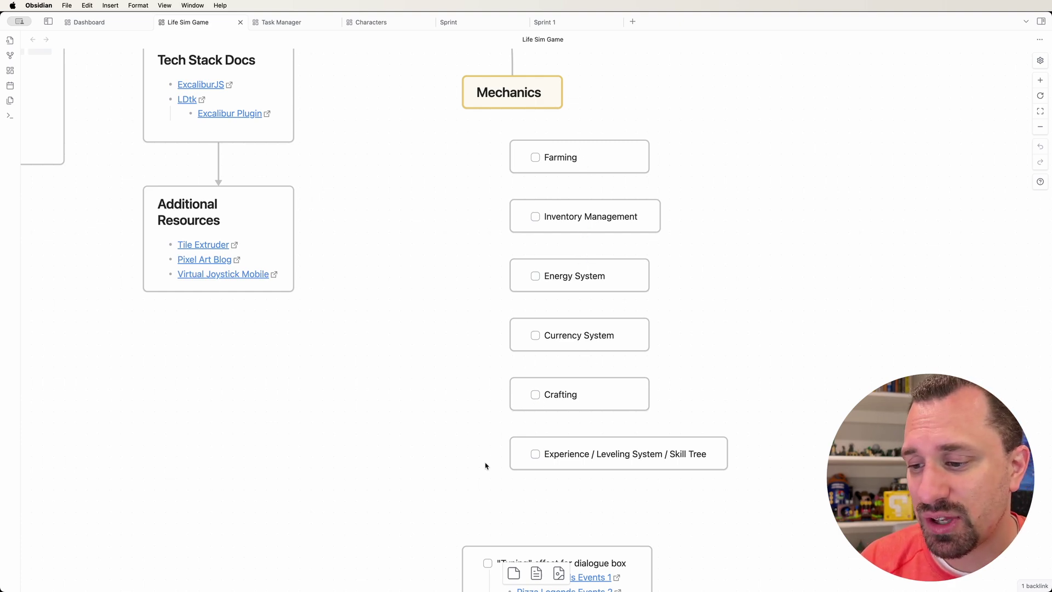
{"action": "scroll", "coordinate": [452, 410], "scroll_direction": "down", "scroll_amount": 5}
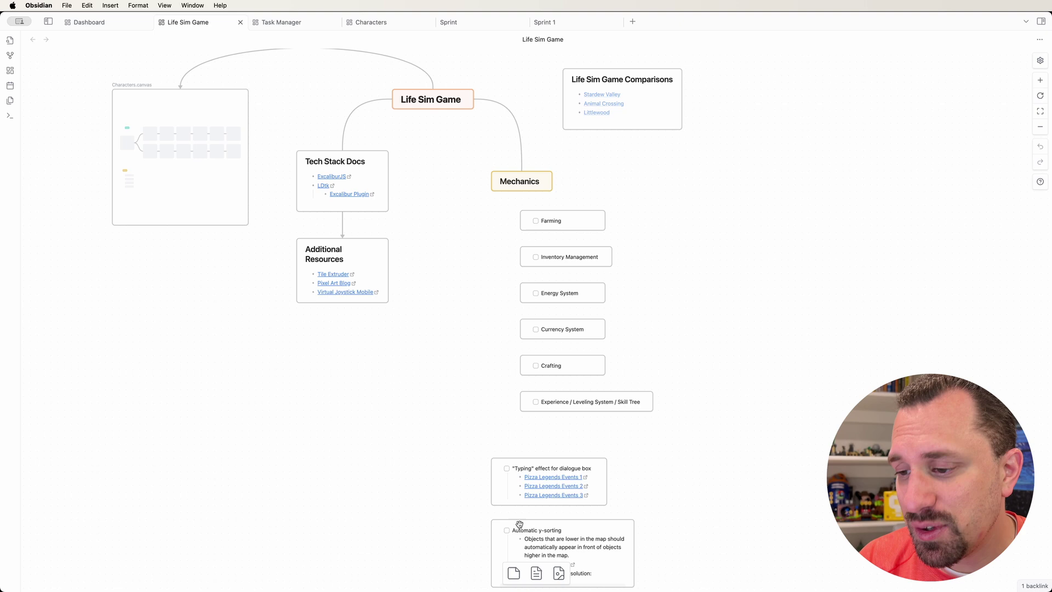
{"action": "scroll", "coordinate": [542, 534], "scroll_direction": "up", "scroll_amount": 2}
{"action": "scroll", "coordinate": [544, 526], "scroll_direction": "down", "scroll_amount": 5}
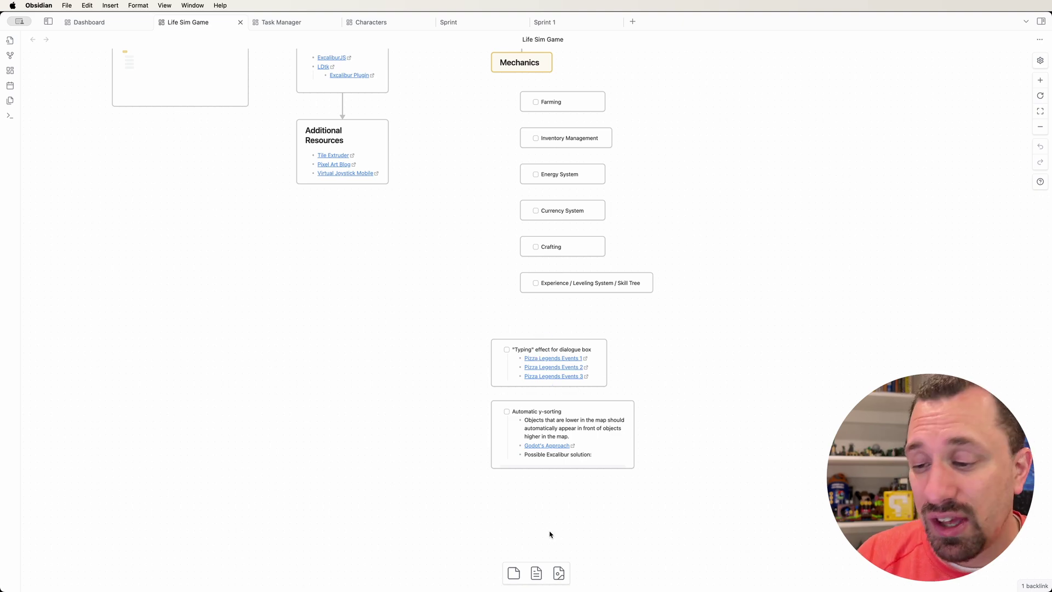
Add a '- [ ] NPC Dialogue System' checkbox card below the Experience item
{"action": "left_click_drag", "start_coordinate": [513, 572], "coordinate": [564, 314]}
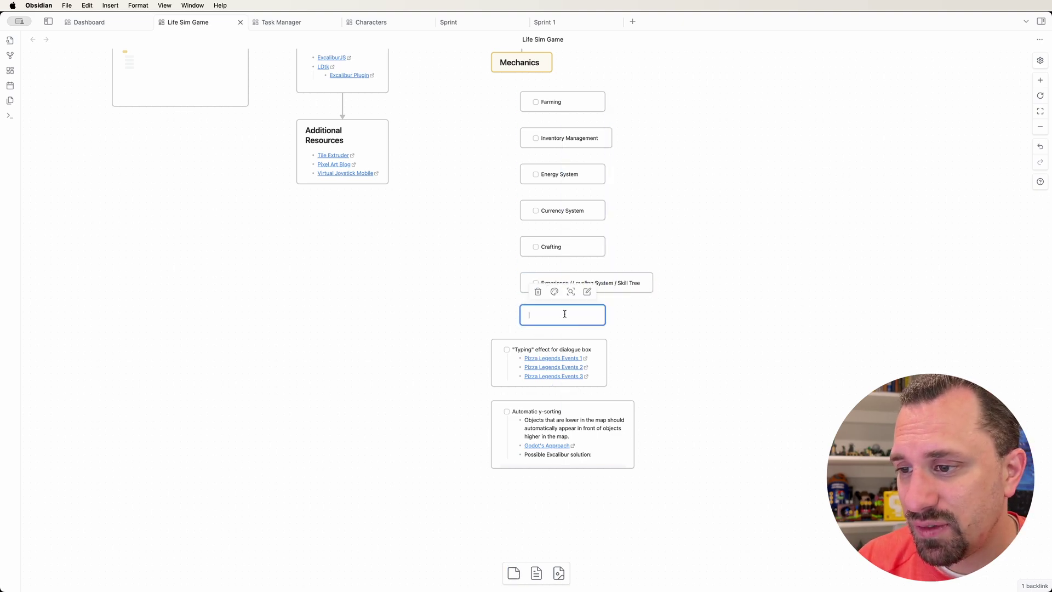
{"action": "type", "text": "- [ ] NPC Dialogue System"}
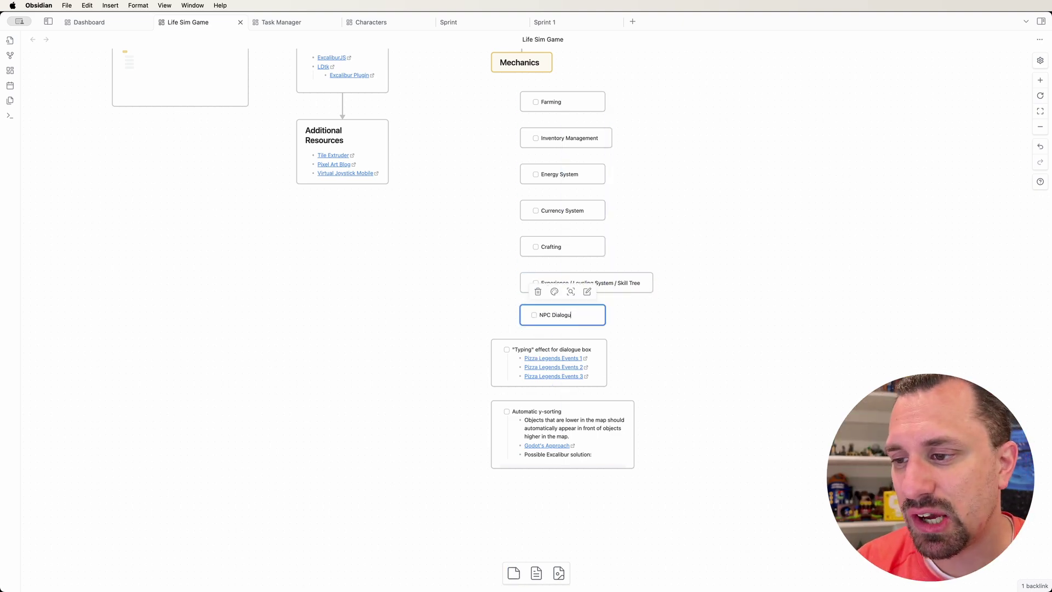
{"action": "left_click", "coordinate": [575, 335]}
Place the Typing effect card beside NPC Dialogue System and link them with an arrow
{"action": "left_click_drag", "start_coordinate": [595, 358], "coordinate": [751, 323]}
{"action": "left_click_drag", "start_coordinate": [605, 316], "coordinate": [655, 329]}
{"action": "left_click_drag", "start_coordinate": [757, 327], "coordinate": [762, 337]}
{"action": "left_click", "coordinate": [801, 308]}
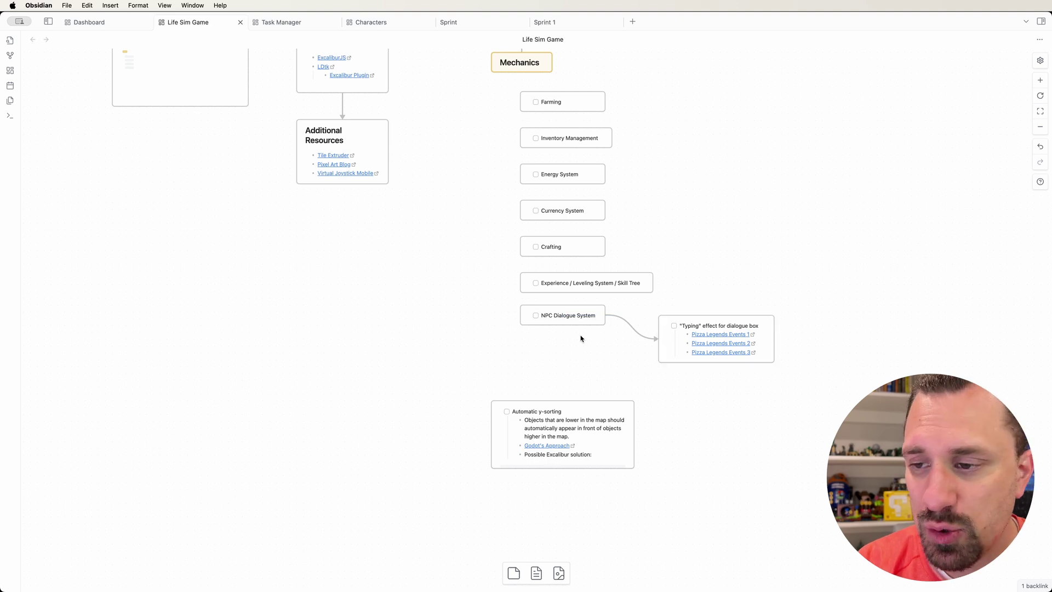
{"action": "scroll", "coordinate": [344, 283], "scroll_direction": "up", "scroll_amount": 5}
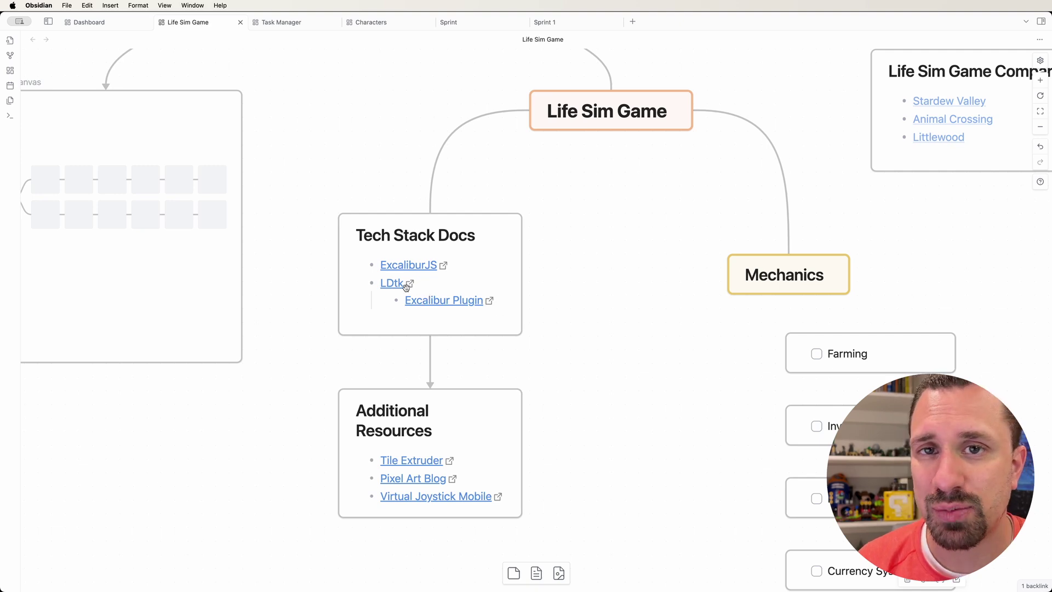
{"action": "scroll", "coordinate": [406, 286], "scroll_direction": "down", "scroll_amount": 4}
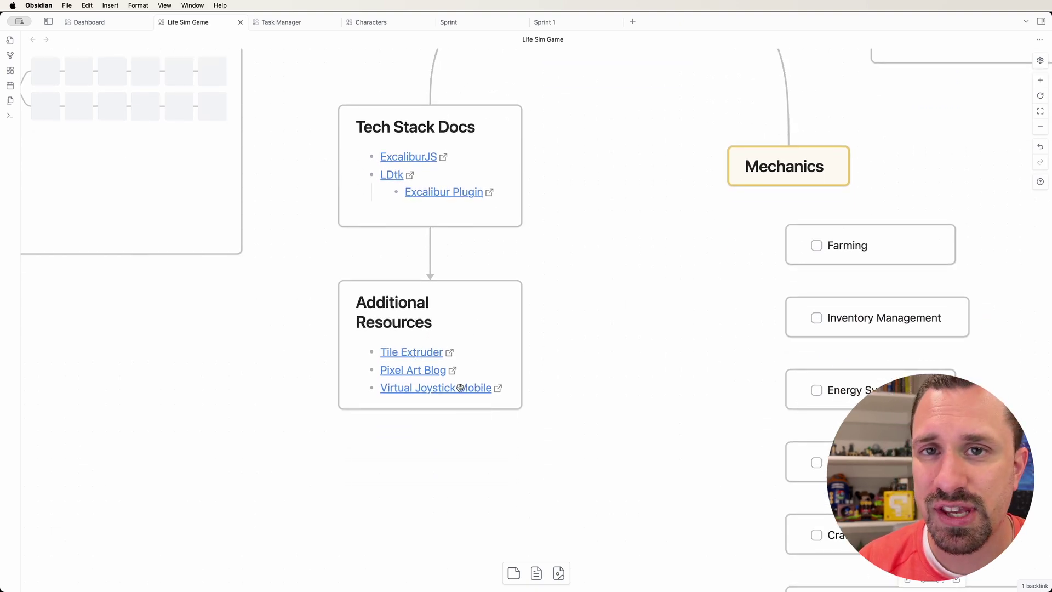
{"action": "scroll", "coordinate": [258, 300], "scroll_direction": "down", "scroll_amount": 3}
{"action": "scroll", "coordinate": [258, 300], "scroll_direction": "down", "scroll_amount": 5}
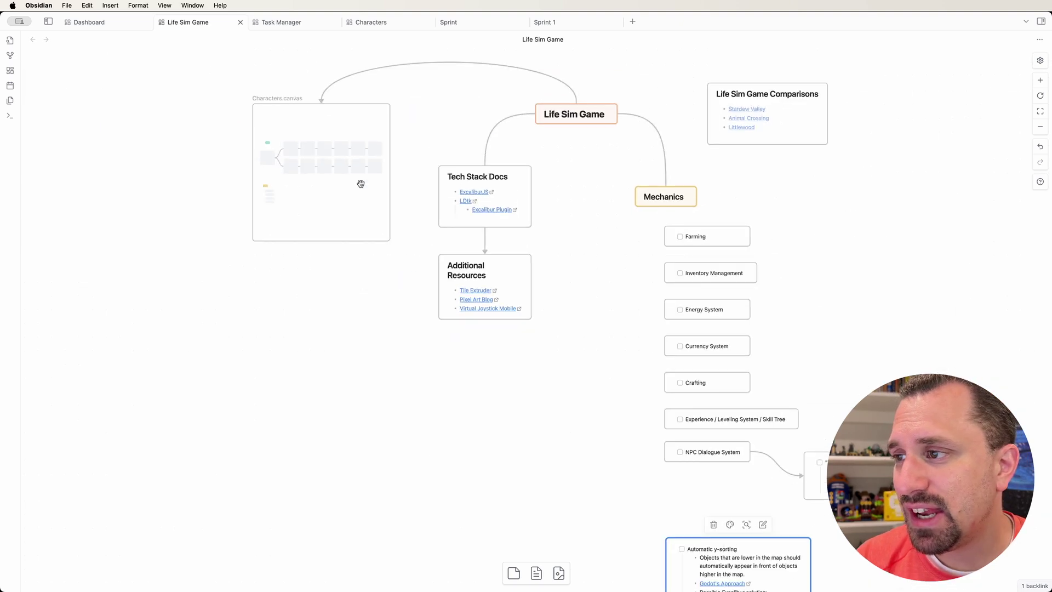
{"action": "scroll", "coordinate": [309, 258], "scroll_direction": "up", "scroll_amount": 2}
{"action": "scroll", "coordinate": [308, 259], "scroll_direction": "up", "scroll_amount": 2}
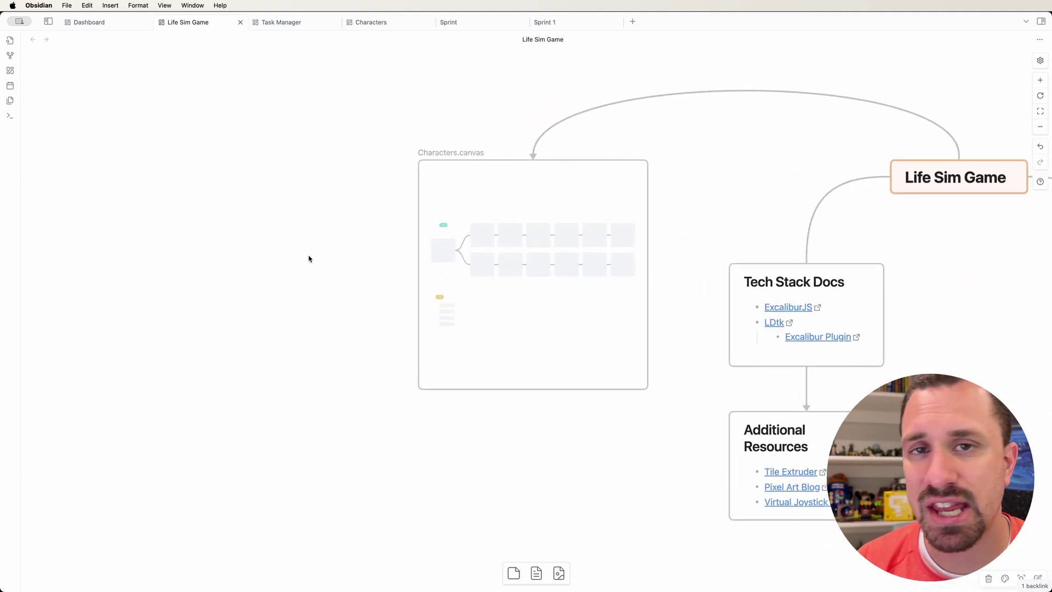
Open the Characters canvas and centre the base player sprite
{"action": "left_click", "coordinate": [451, 155]}
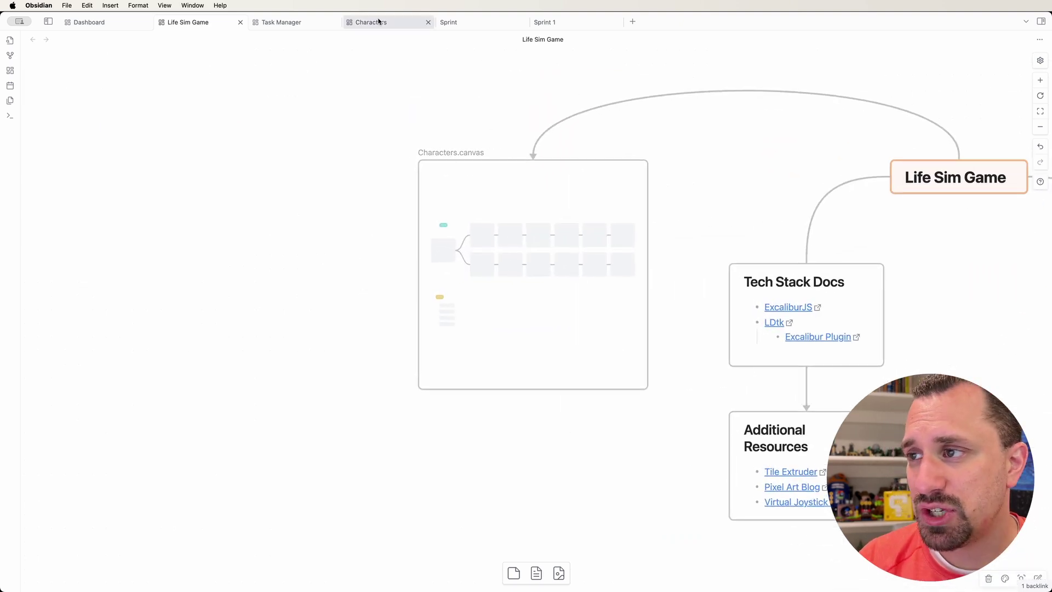
{"action": "scroll", "coordinate": [116, 266], "scroll_direction": "up", "scroll_amount": 5}
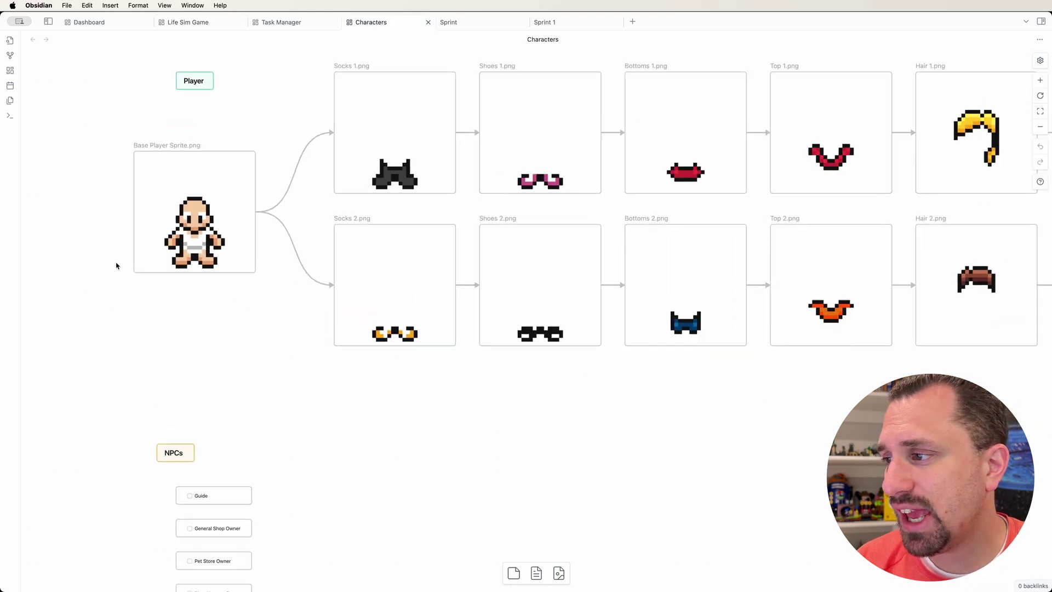
{"action": "left_click_drag", "start_coordinate": [110, 192], "coordinate": [343, 302]}
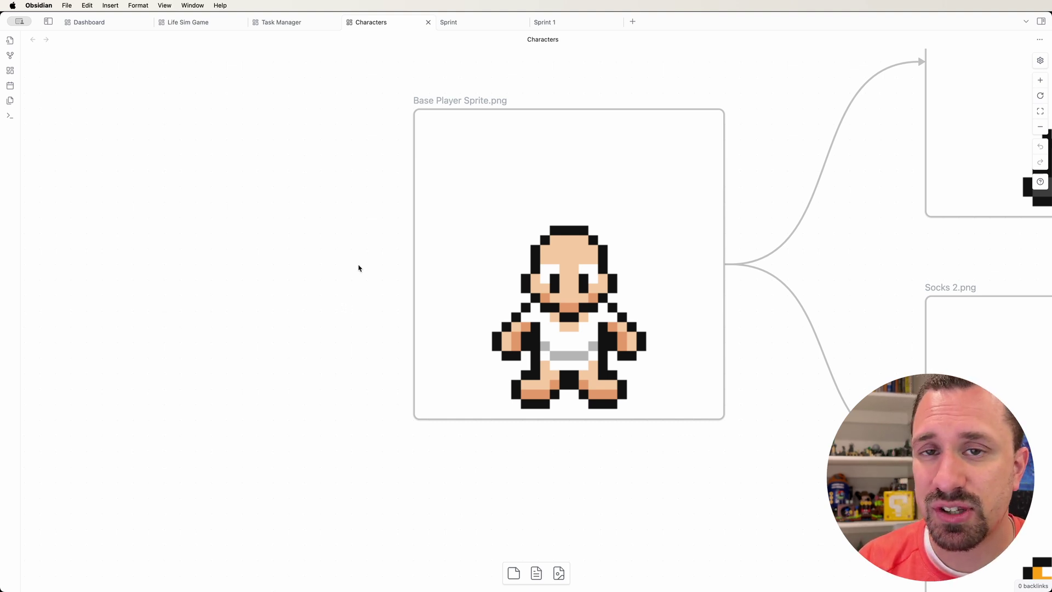
Pan across the hair and example character sprites down to the NPCs group
{"action": "scroll", "coordinate": [364, 268], "scroll_direction": "down", "scroll_amount": 2}
{"action": "scroll", "coordinate": [364, 268], "scroll_direction": "down", "scroll_amount": 2}
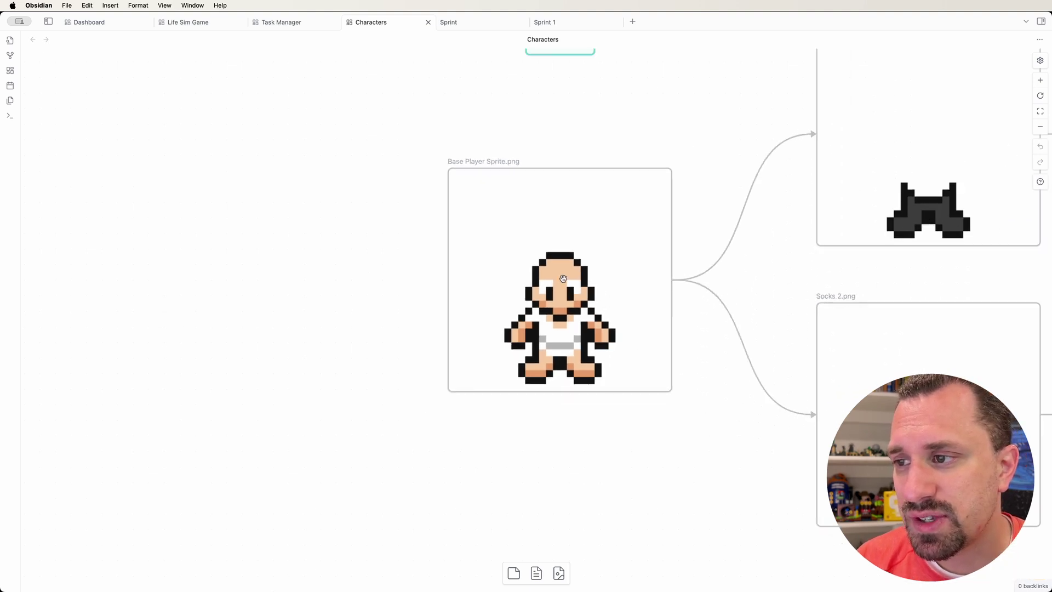
{"action": "scroll", "coordinate": [668, 274], "scroll_direction": "down", "scroll_amount": 3}
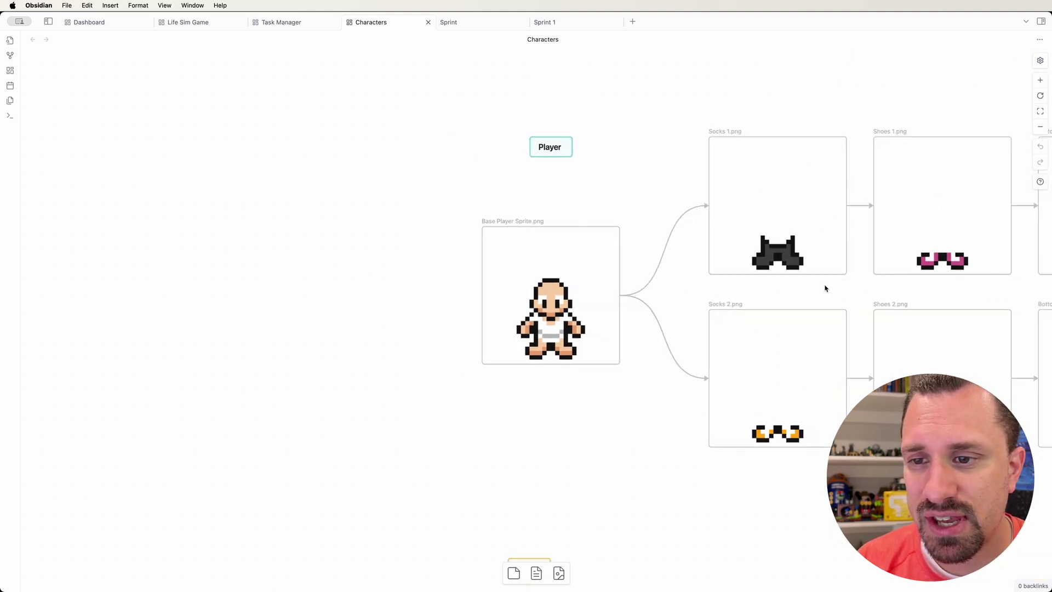
{"action": "scroll", "coordinate": [777, 284], "scroll_direction": "down", "scroll_amount": 3}
{"action": "left_click_drag", "start_coordinate": [840, 302], "coordinate": [511, 301]}
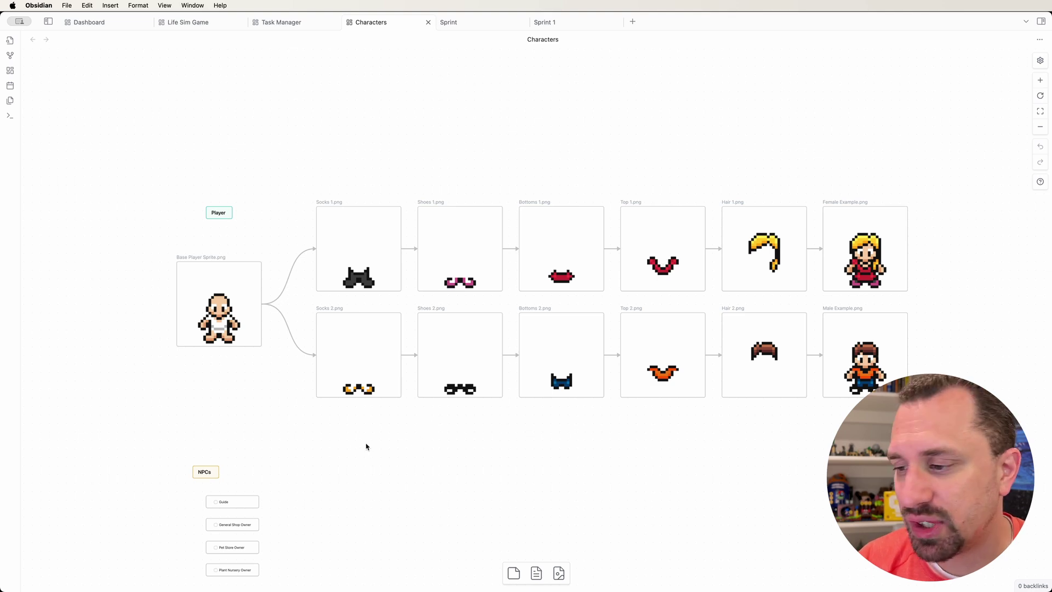
{"action": "scroll", "coordinate": [331, 472], "scroll_direction": "left", "scroll_amount": 5}
{"action": "scroll", "coordinate": [331, 471], "scroll_direction": "down", "scroll_amount": 3}
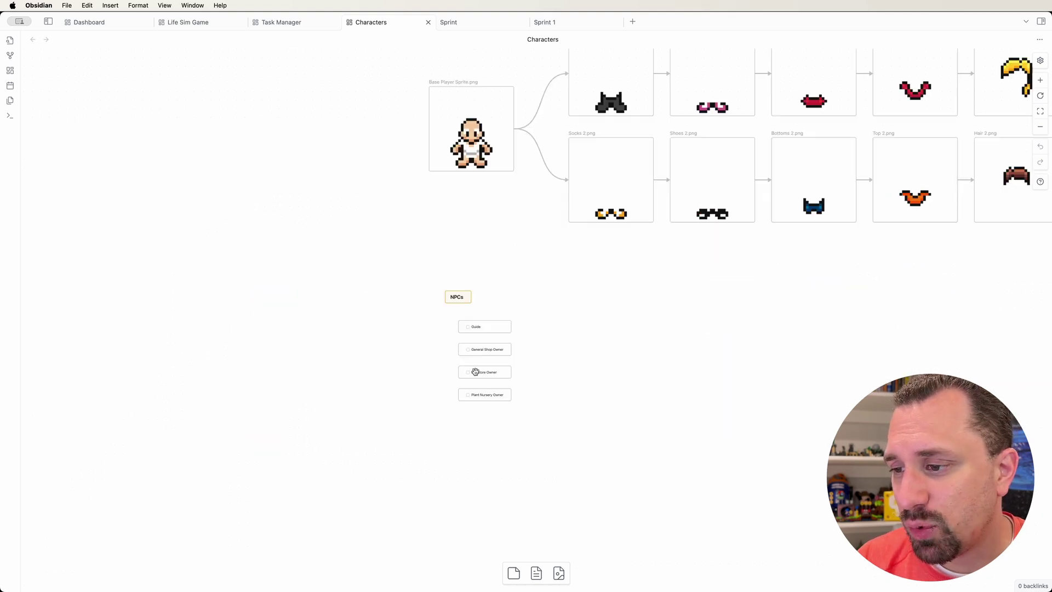
{"action": "scroll", "coordinate": [481, 388], "scroll_direction": "up", "scroll_amount": 10}
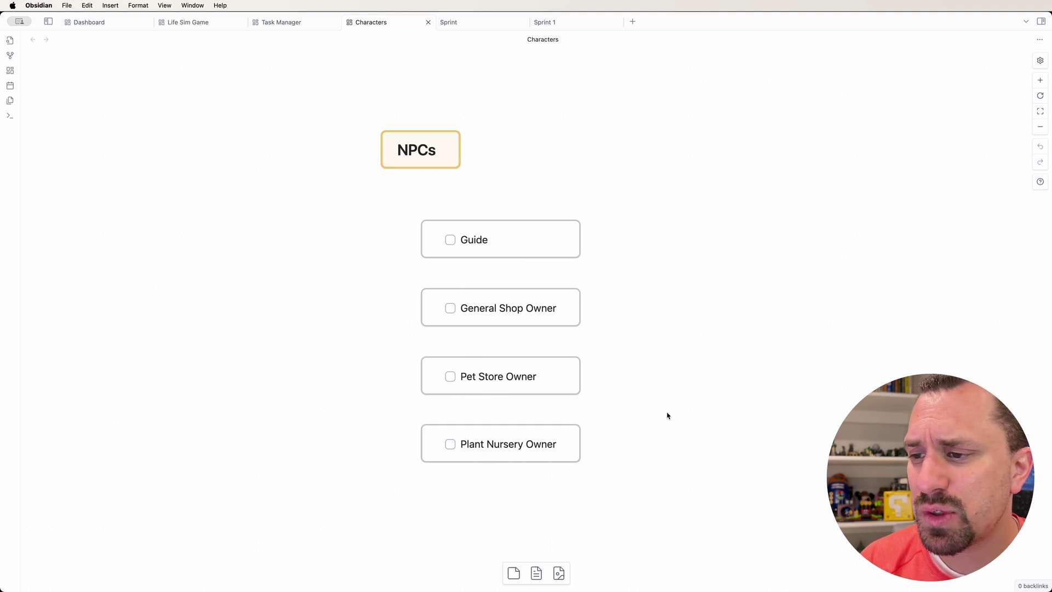
{"action": "mouse_move", "coordinate": [579, 241]}
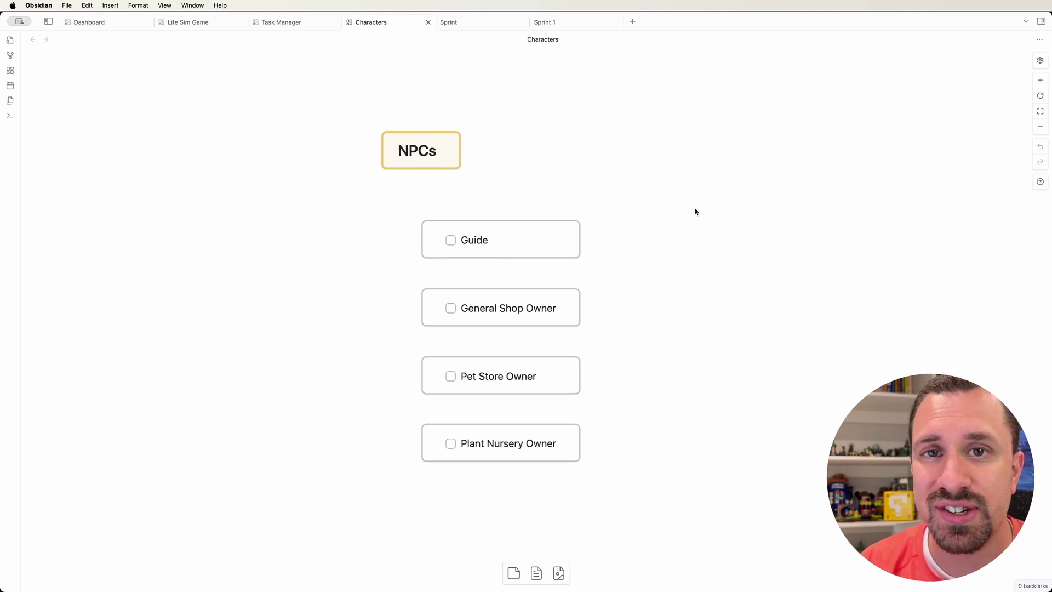
{"action": "scroll", "coordinate": [694, 211], "scroll_direction": "down", "scroll_amount": 3}
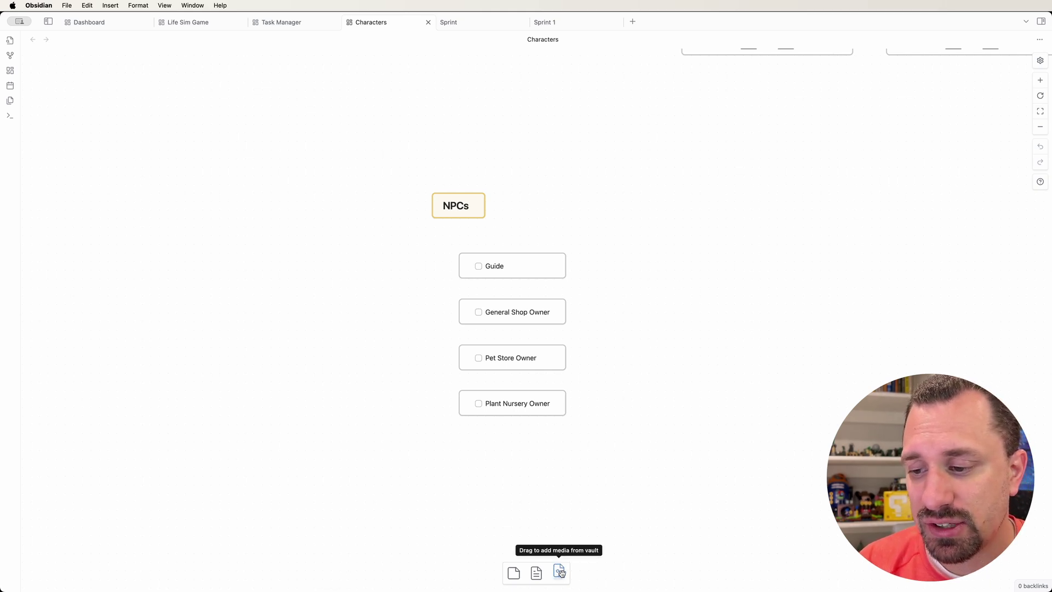
Add Socks 2.png from the vault as an image card, found by searching 'sock'
{"action": "left_click_drag", "start_coordinate": [559, 571], "coordinate": [675, 347]}
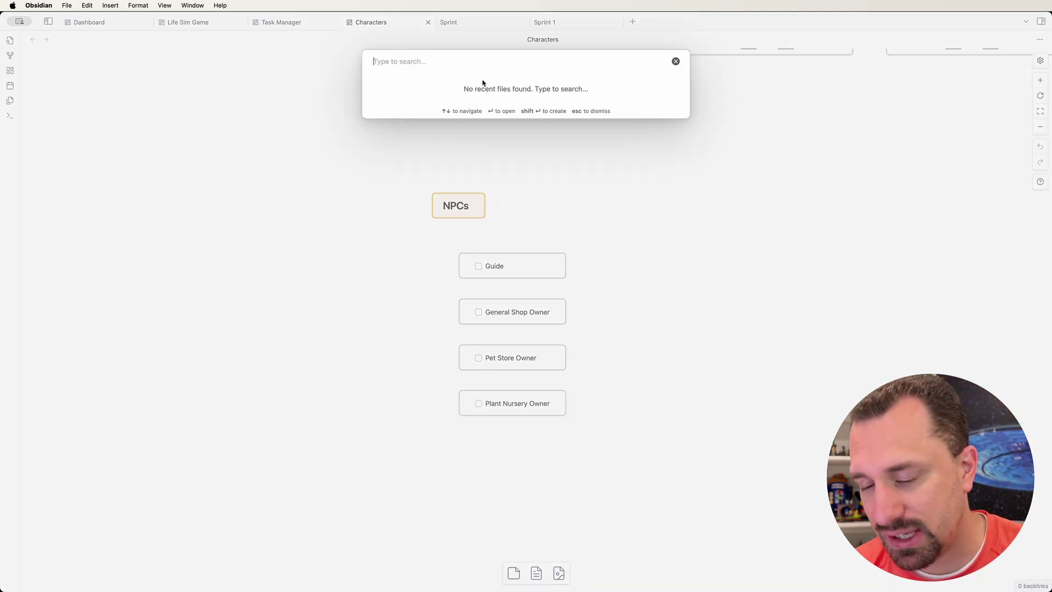
{"action": "type", "text": "sock"}
{"action": "left_click", "coordinate": [457, 91]}
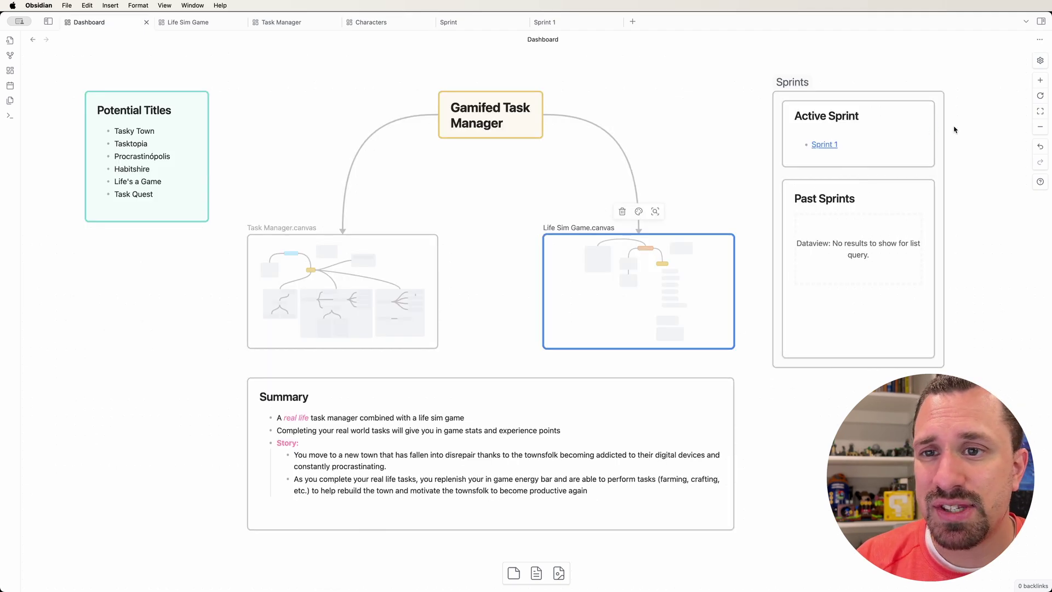
Open the Sprint 1 note (09/04–09/17/2024) through its link in the Active Sprint card
{"action": "scroll", "coordinate": [954, 129], "scroll_direction": "up", "scroll_amount": 5}
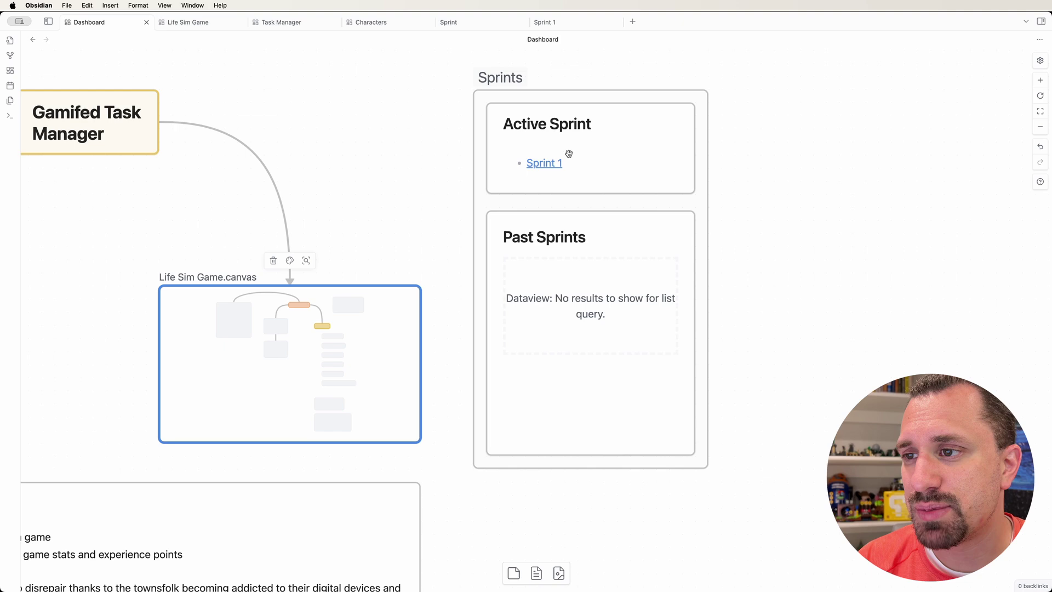
{"action": "scroll", "coordinate": [763, 137], "scroll_direction": "up", "scroll_amount": 3}
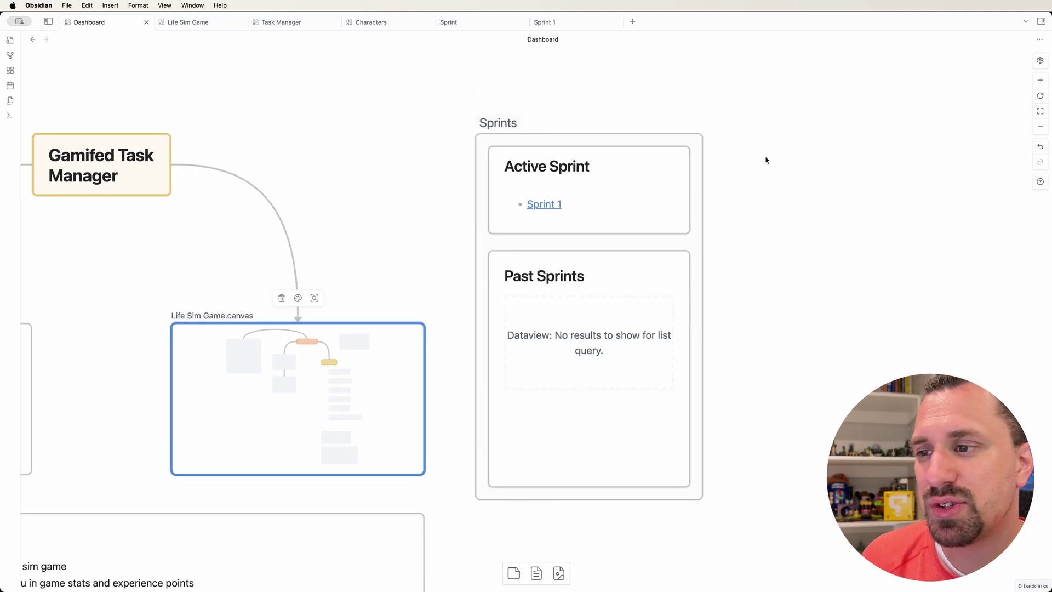
{"action": "left_click", "coordinate": [546, 23]}
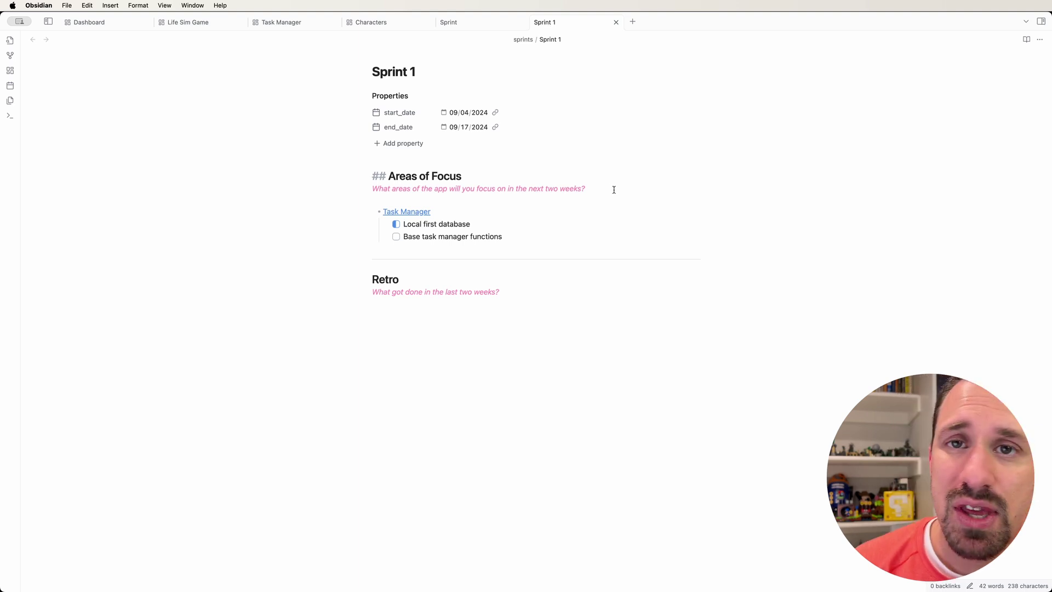
Show the _templates/Sprint note and place the cursor on the empty line under Areas of Focus
{"action": "left_click", "coordinate": [469, 22]}
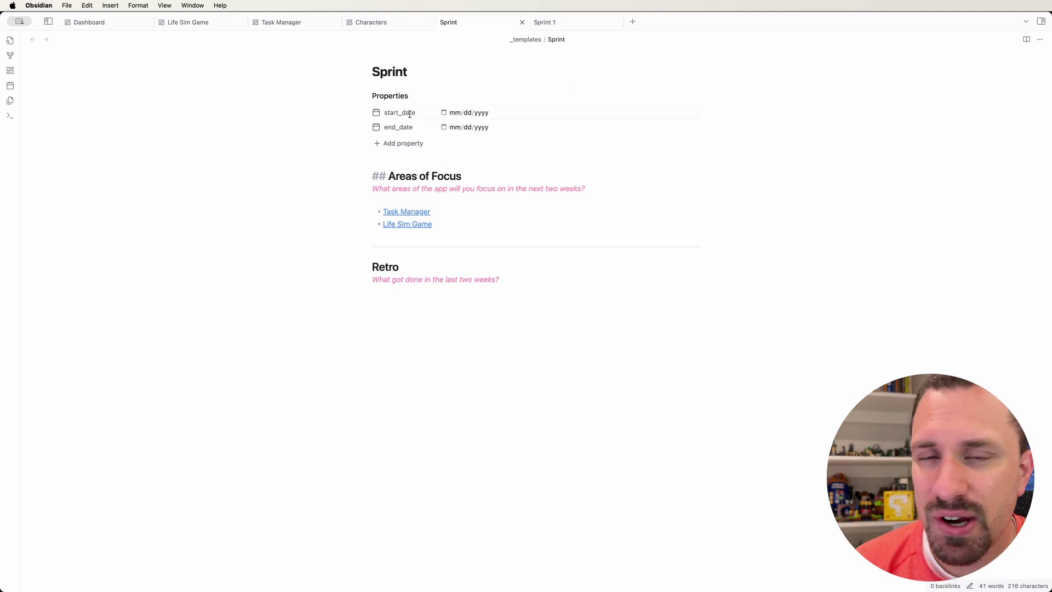
{"action": "left_click", "coordinate": [461, 199]}
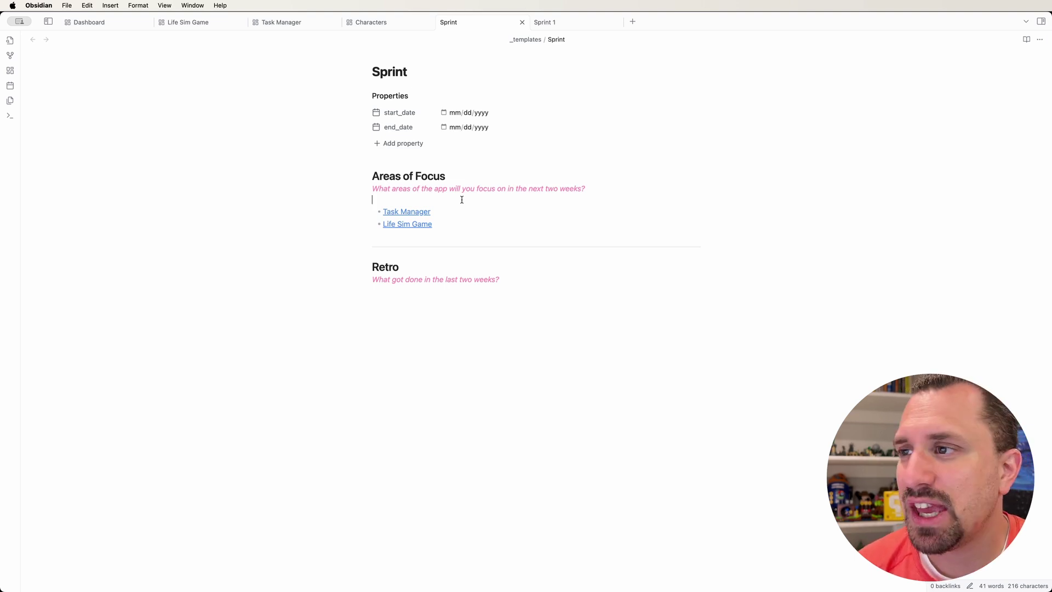
{"action": "left_click", "coordinate": [296, 25]}
{"action": "scroll", "coordinate": [466, 254], "scroll_direction": "down", "scroll_amount": 5}
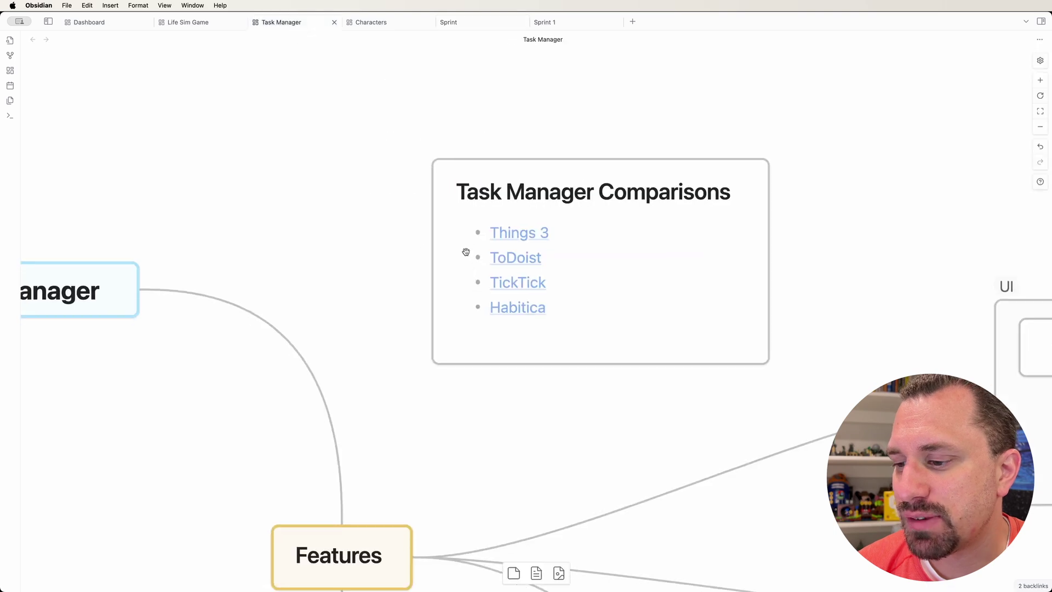
{"action": "scroll", "coordinate": [466, 255], "scroll_direction": "up", "scroll_amount": 3}
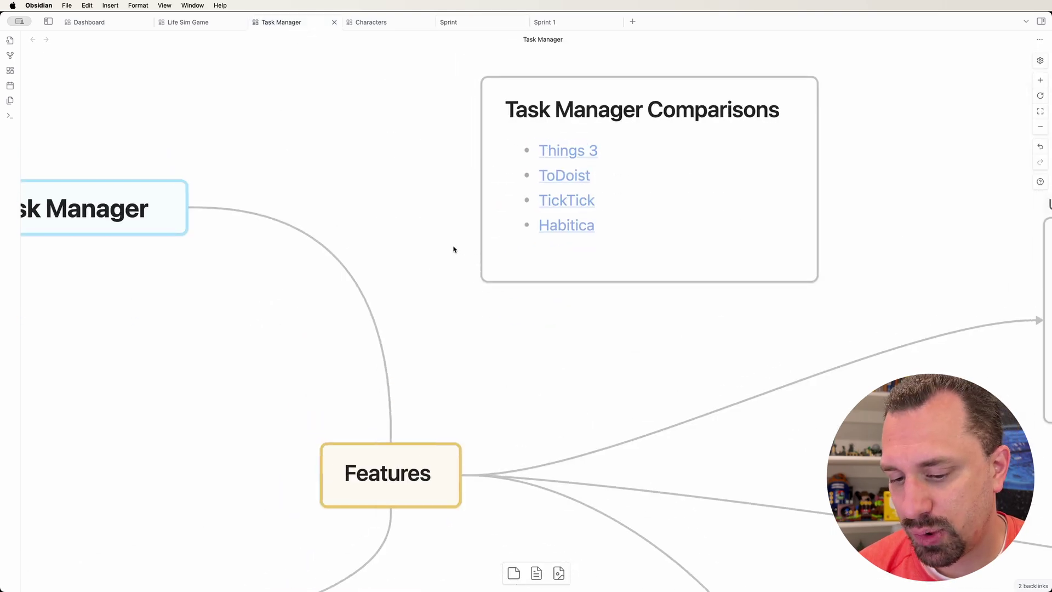
{"action": "scroll", "coordinate": [447, 245], "scroll_direction": "down", "scroll_amount": 5}
{"action": "scroll", "coordinate": [487, 241], "scroll_direction": "down", "scroll_amount": 2}
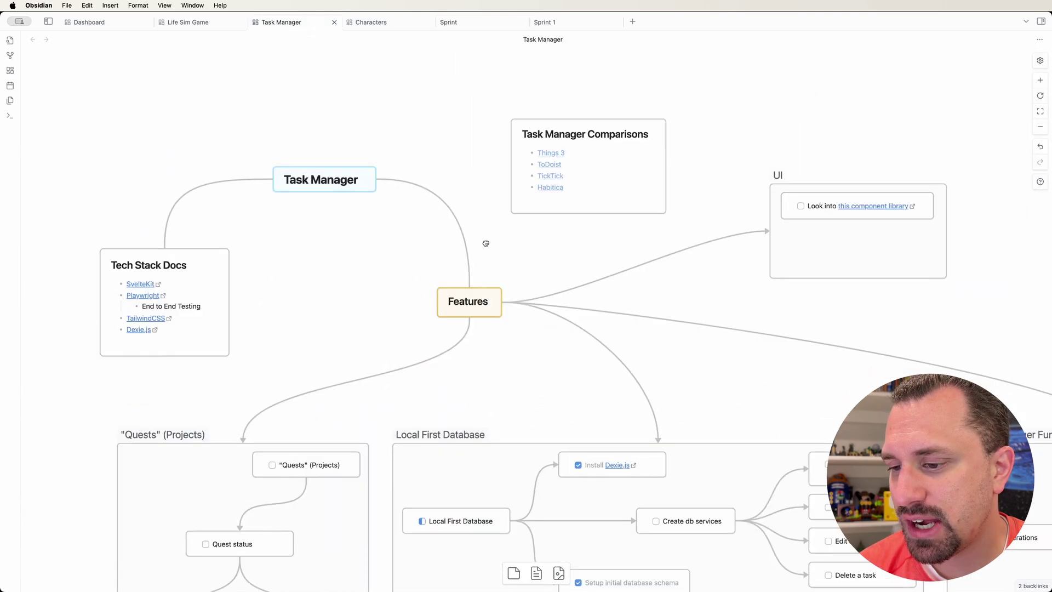
{"action": "scroll", "coordinate": [586, 348], "scroll_direction": "up", "scroll_amount": 5}
{"action": "scroll", "coordinate": [683, 392], "scroll_direction": "right", "scroll_amount": 4}
{"action": "scroll", "coordinate": [683, 392], "scroll_direction": "down", "scroll_amount": 2}
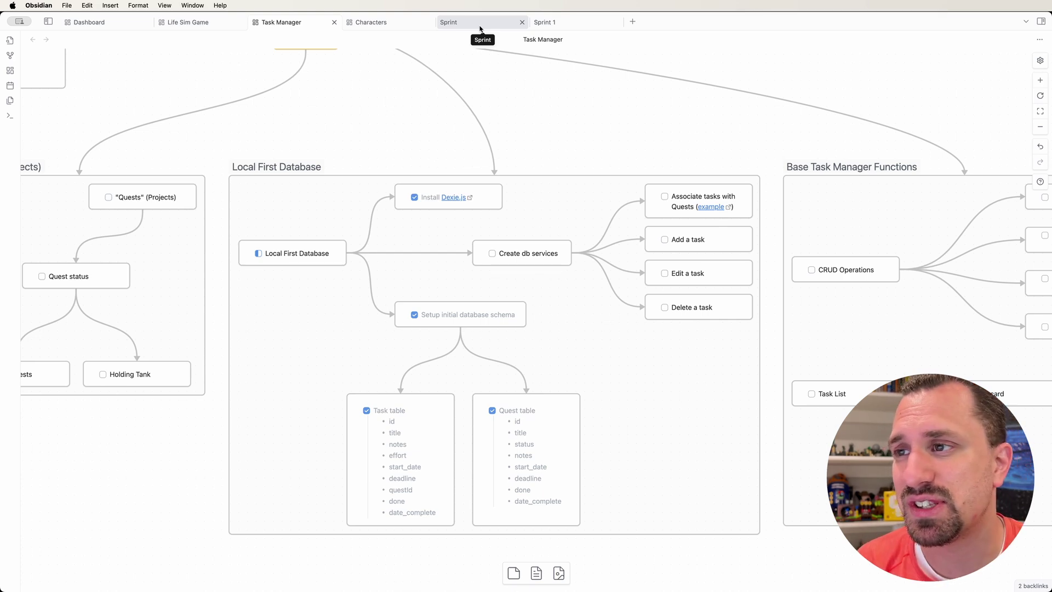
{"action": "left_click", "coordinate": [480, 29]}
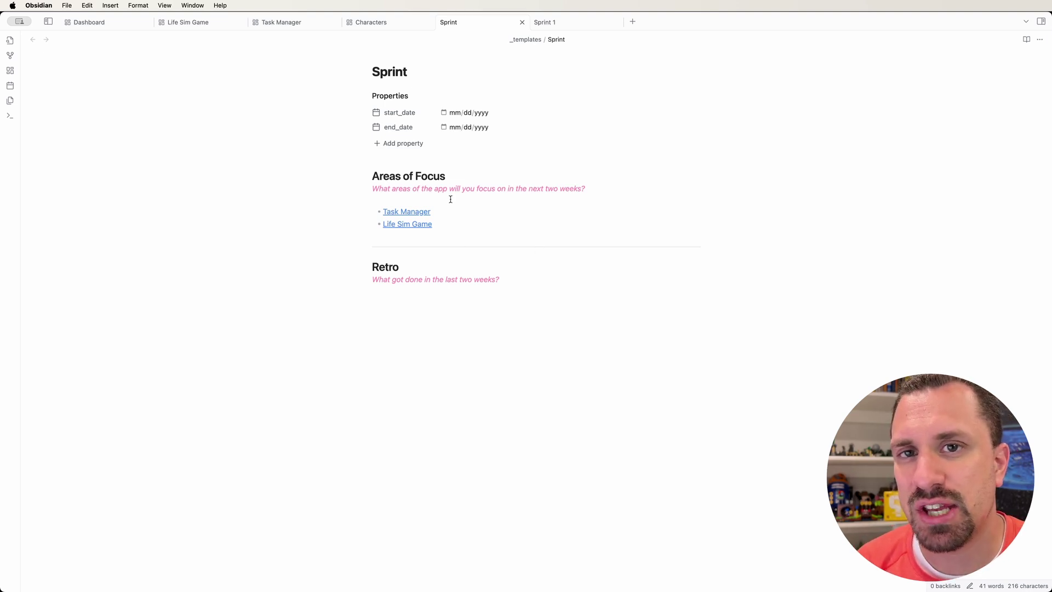
Put the caret at the end of the template's Retro question, then switch to Sprint 1 with Ctrl+Tab
{"action": "left_click", "coordinate": [483, 291]}
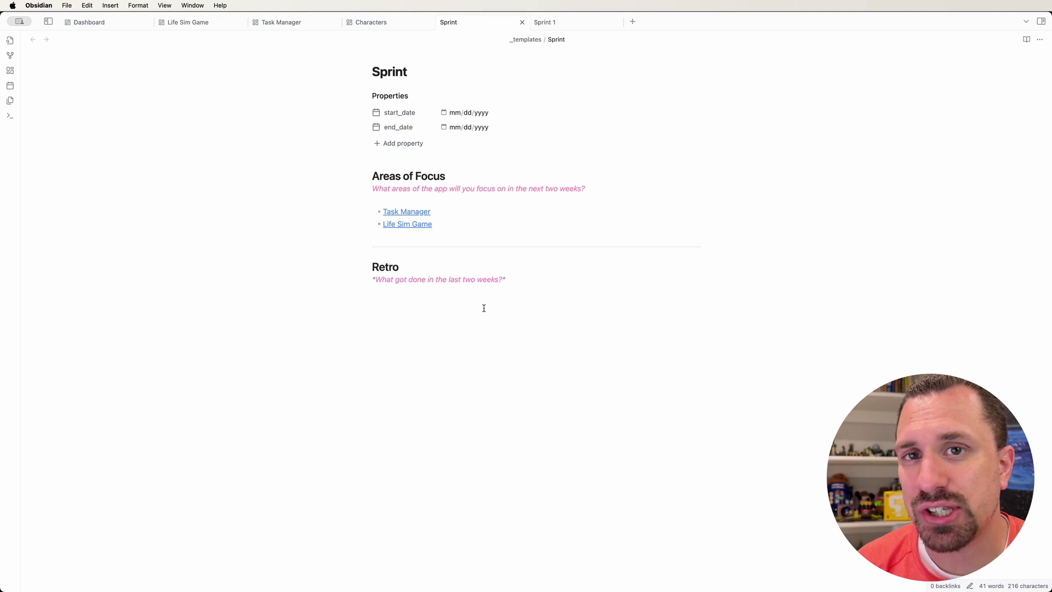
{"action": "left_click", "coordinate": [448, 207]}
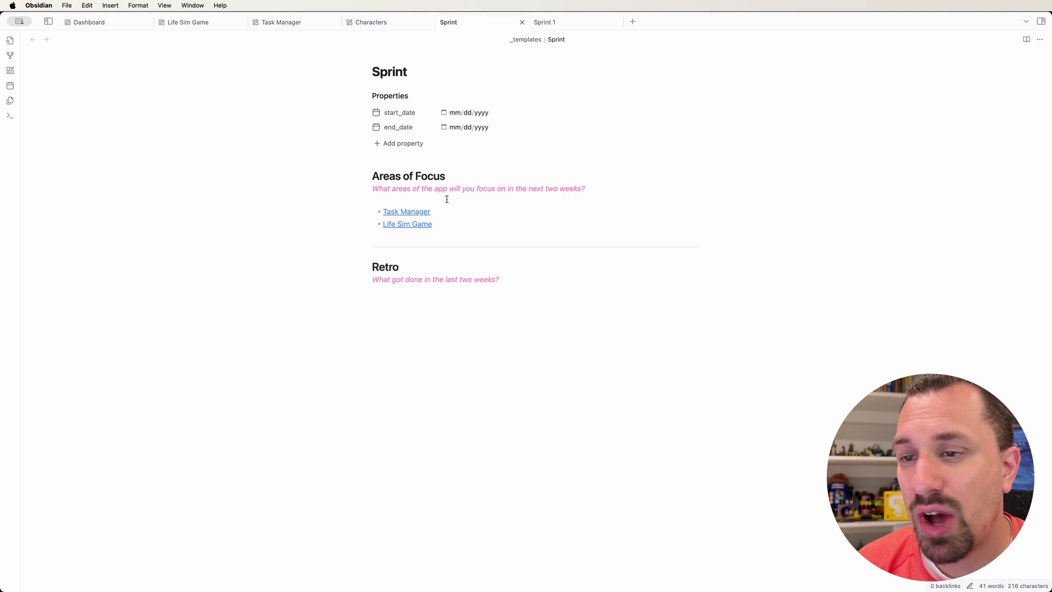
{"action": "left_click", "coordinate": [434, 310]}
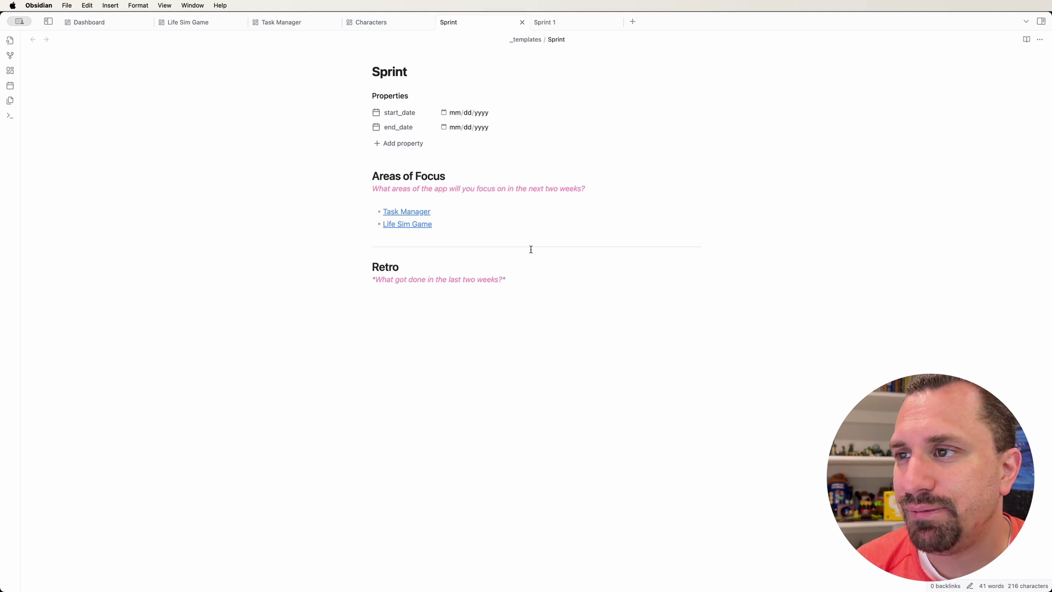
{"action": "key", "text": "ctrl+Tab"}
Compare Sprint 1's 'Local first database' item against the Task Manager canvas
{"action": "left_click", "coordinate": [516, 230]}
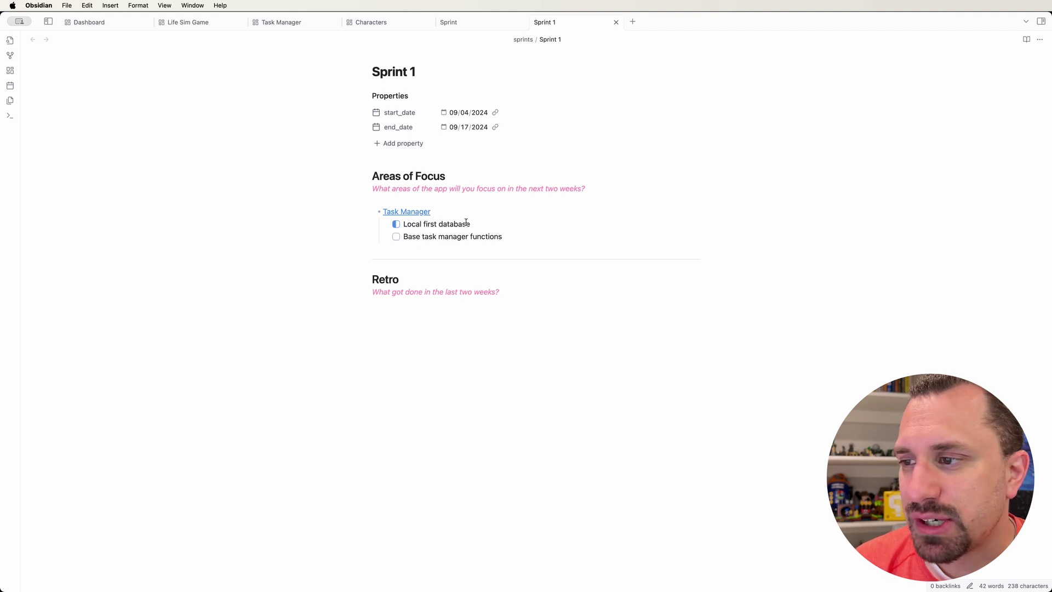
{"action": "left_click_drag", "start_coordinate": [403, 224], "coordinate": [472, 224]}
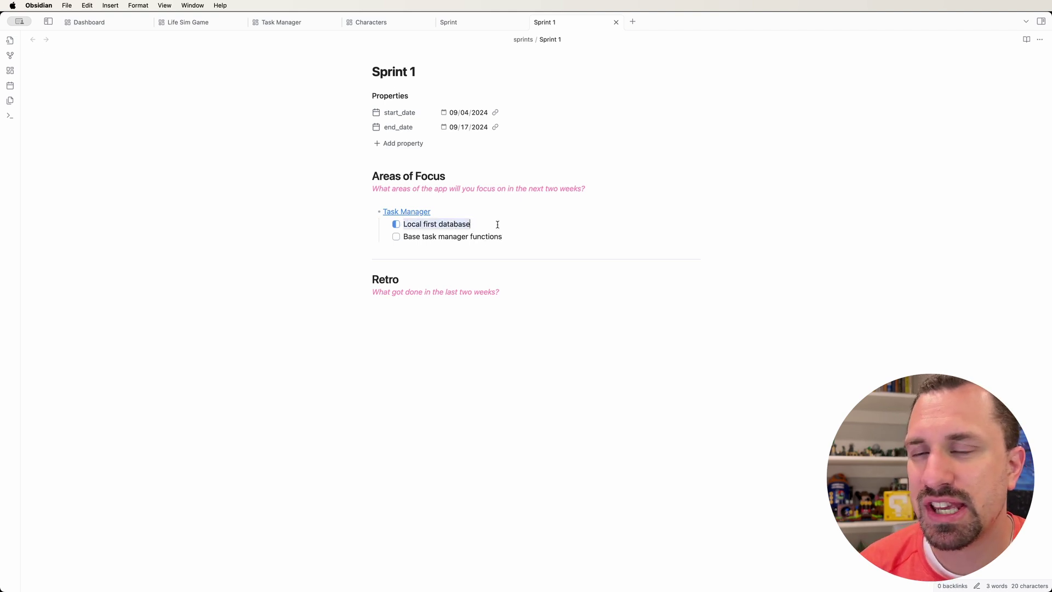
{"action": "left_click", "coordinate": [268, 23]}
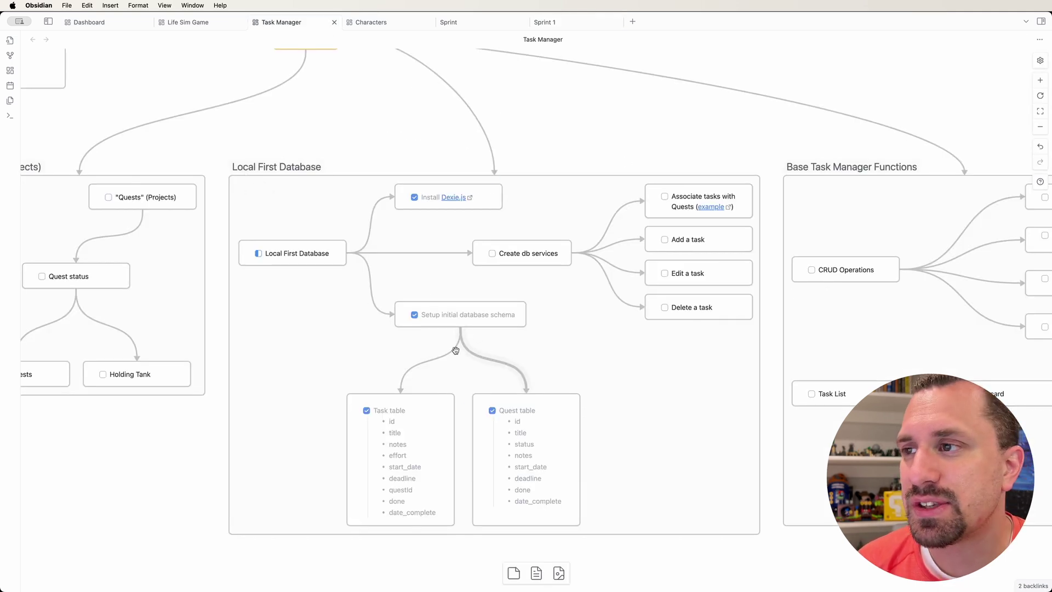
{"action": "left_click", "coordinate": [544, 23]}
Match the 'Base task manager functions' item by panning the Task Manager canvas to that group
{"action": "left_click_drag", "start_coordinate": [503, 236], "coordinate": [408, 237]}
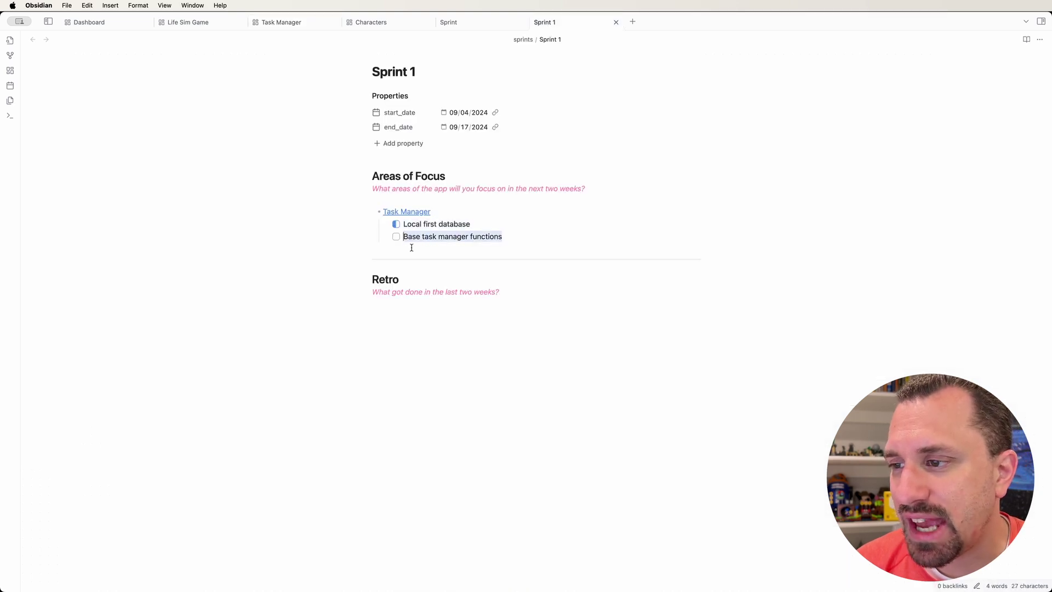
{"action": "left_click", "coordinate": [502, 237]}
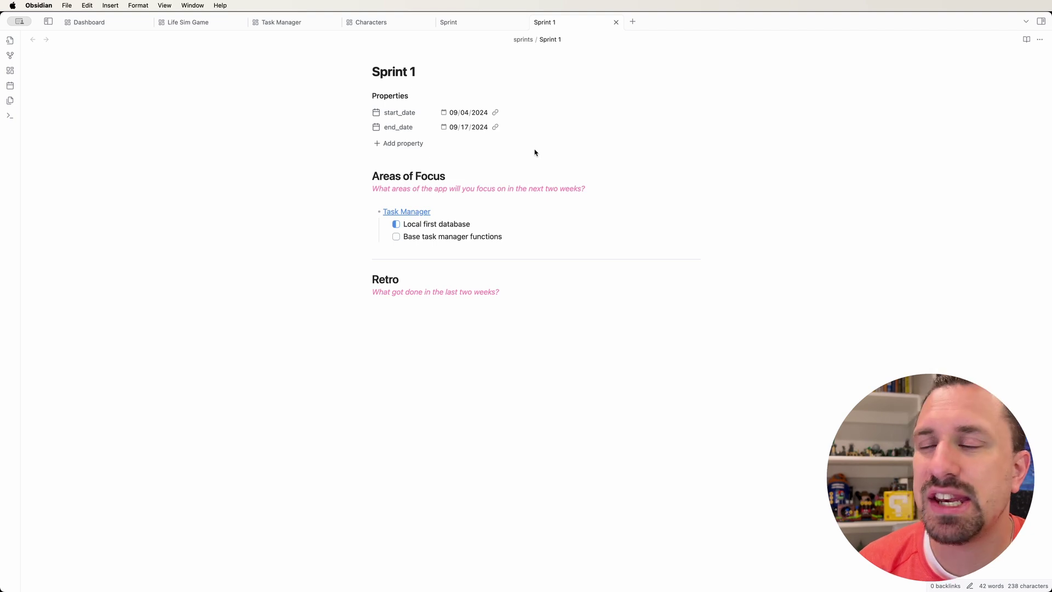
{"action": "left_click", "coordinate": [296, 22]}
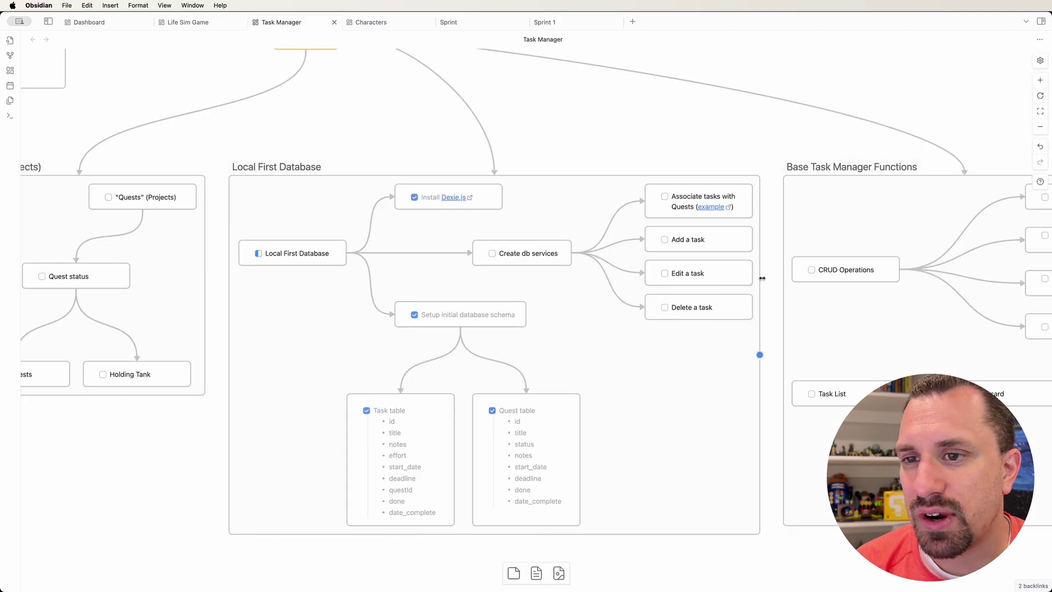
{"action": "left_click_drag", "start_coordinate": [856, 153], "coordinate": [490, 123]}
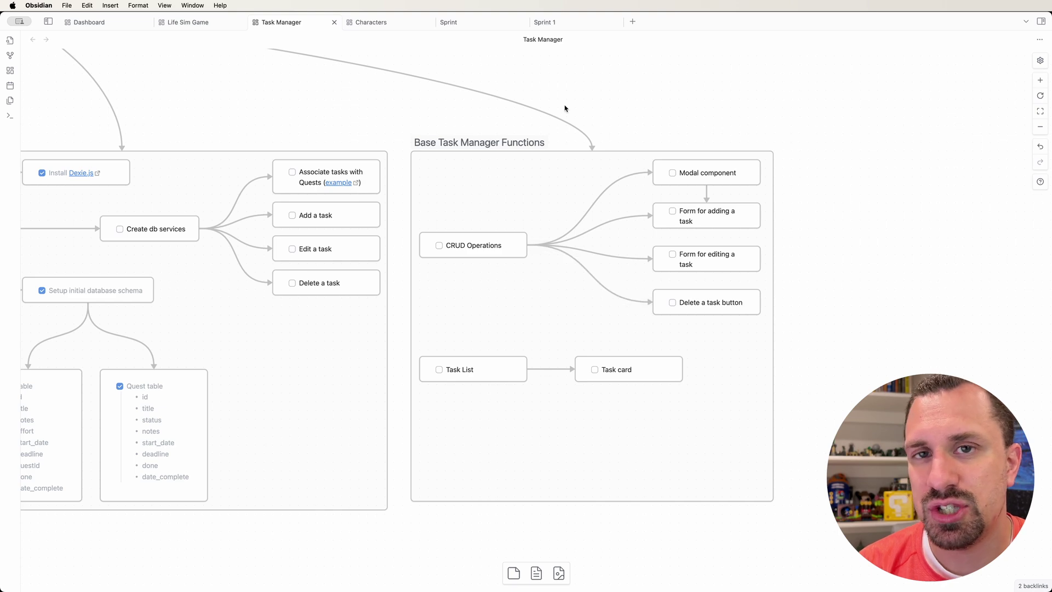
Return to the Dashboard canvas and close Settings after confirming Dataview is installed
{"action": "key", "text": "super+1"}
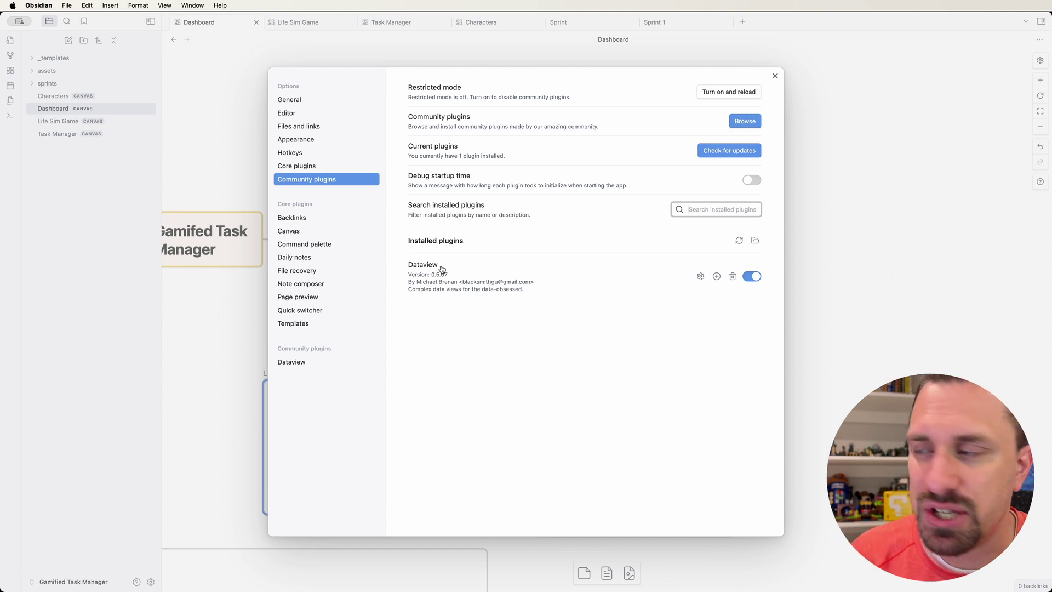
{"action": "left_click", "coordinate": [198, 165]}
Edit the Active Sprint card and show its Dataview source code
{"action": "scroll", "coordinate": [655, 296], "scroll_direction": "up", "scroll_amount": 2}
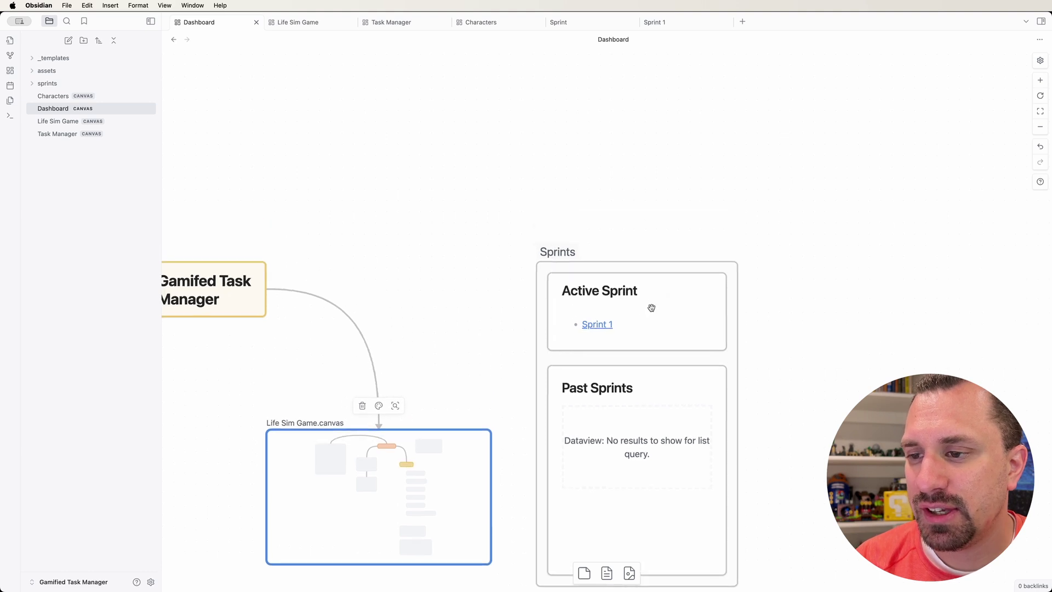
{"action": "left_click", "coordinate": [651, 308]}
{"action": "scroll", "coordinate": [648, 313], "scroll_direction": "down", "scroll_amount": 4}
{"action": "double_click", "coordinate": [652, 245]}
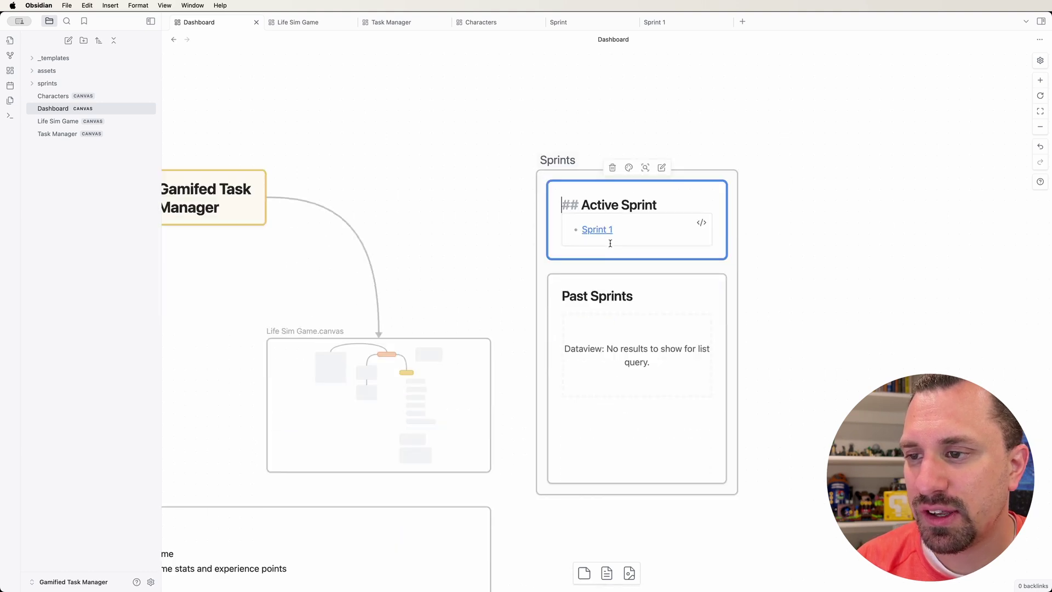
{"action": "left_click", "coordinate": [701, 222]}
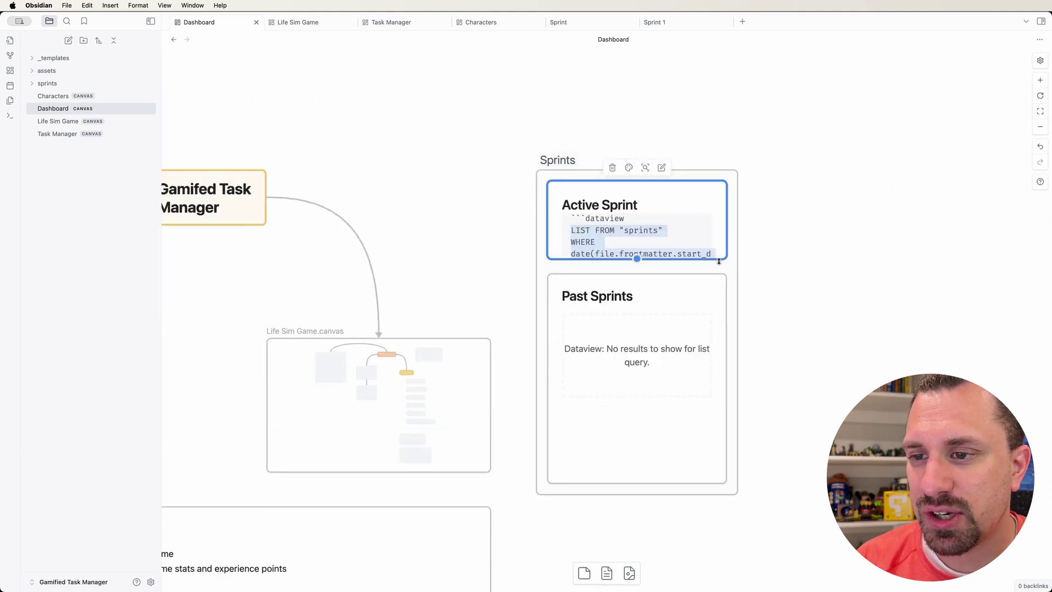
{"action": "scroll", "coordinate": [686, 207], "scroll_direction": "down", "scroll_amount": 3}
{"action": "scroll", "coordinate": [686, 207], "scroll_direction": "up", "scroll_amount": 2}
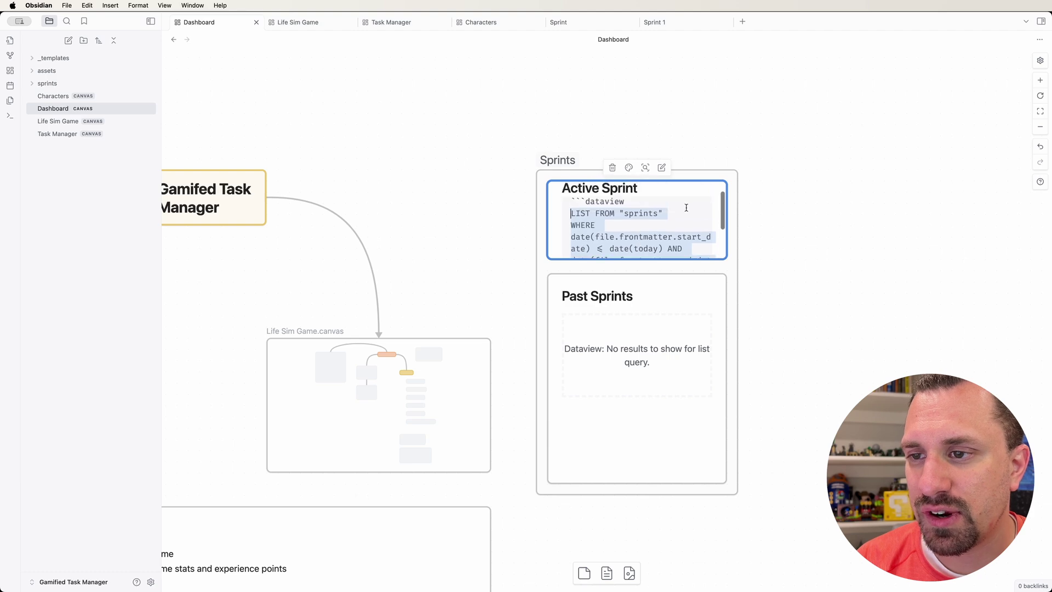
Walk through the query's LIST FROM "sprints" WHERE start_date conditions, then render it to show Sprint 1
{"action": "double_click", "coordinate": [579, 233]}
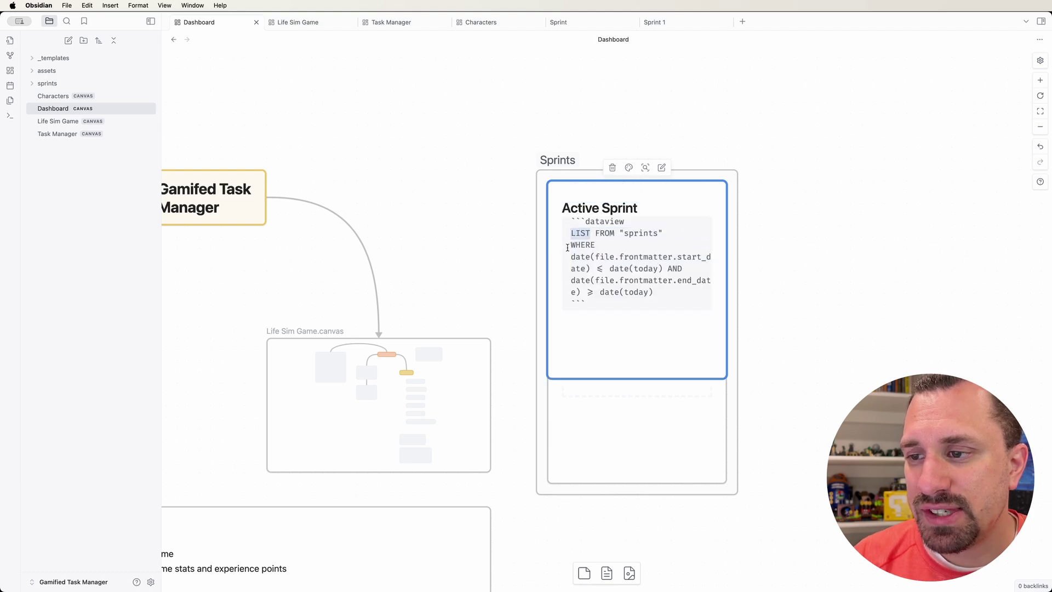
{"action": "double_click", "coordinate": [598, 233]}
{"action": "left_click", "coordinate": [620, 234]}
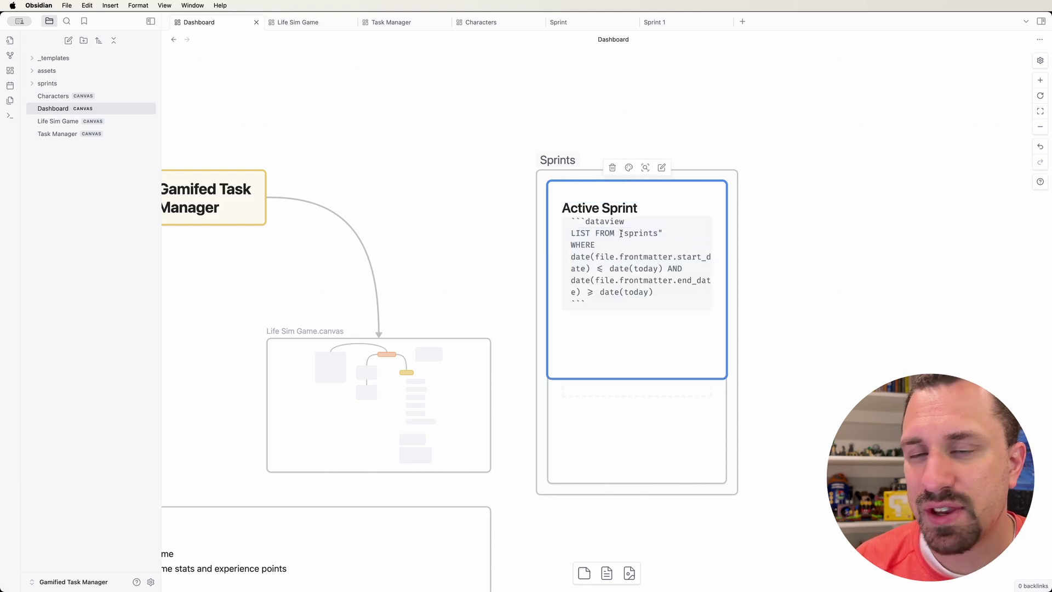
{"action": "left_click_drag", "start_coordinate": [621, 233], "coordinate": [663, 233]}
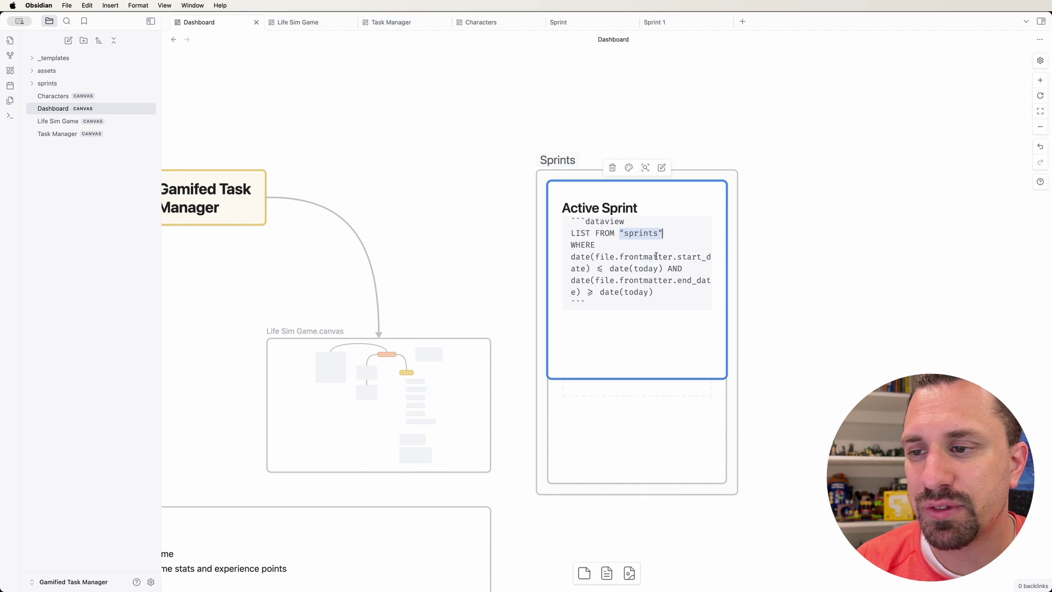
{"action": "double_click", "coordinate": [583, 245]}
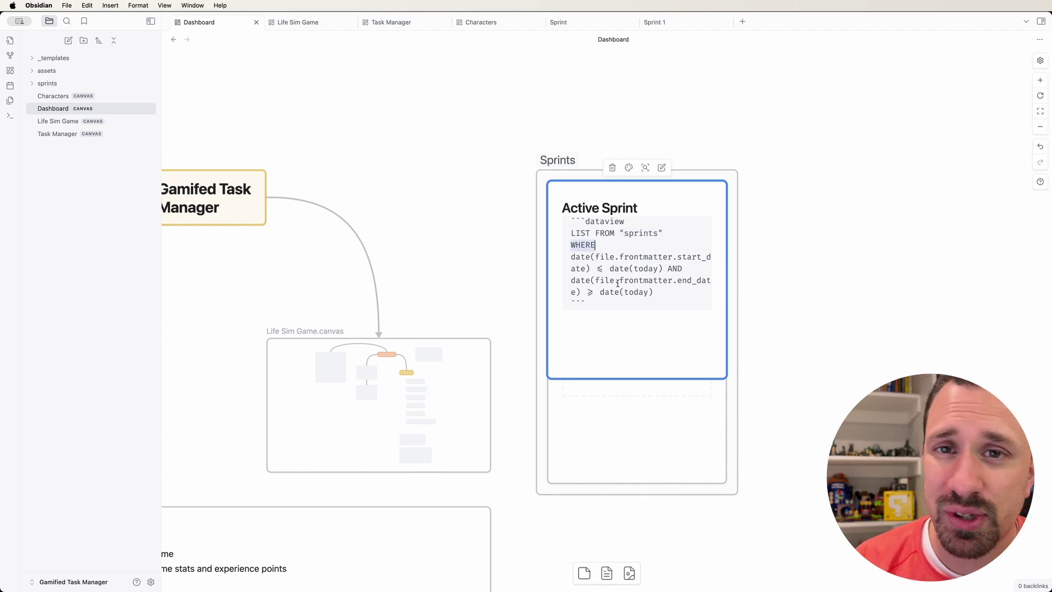
{"action": "left_click", "coordinate": [619, 264]}
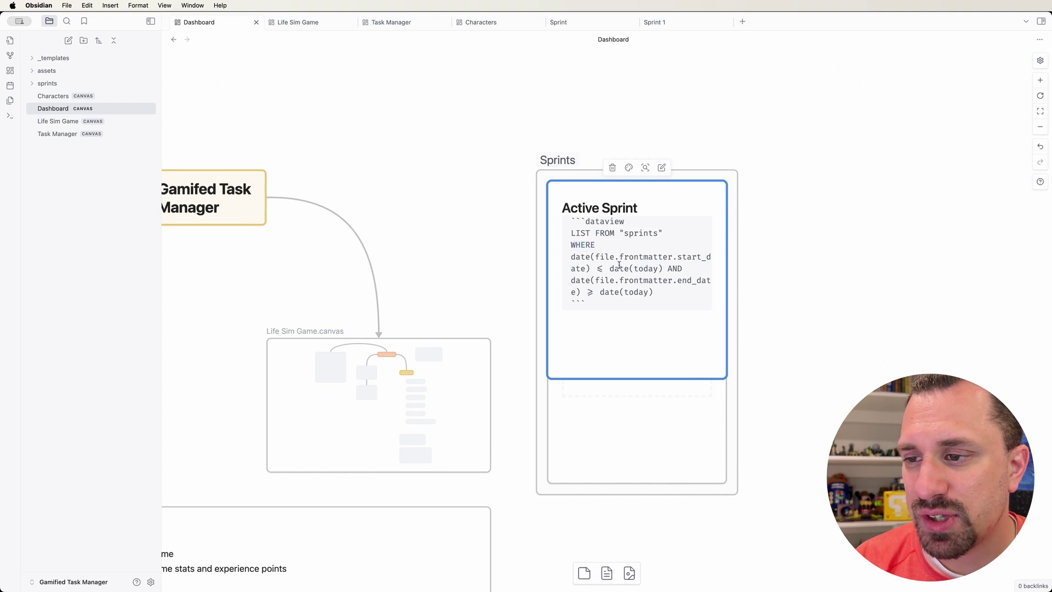
{"action": "mouse_move", "coordinate": [596, 258]}
{"action": "left_mouse_down"}
{"action": "mouse_move", "coordinate": [689, 259]}
{"action": "mouse_move", "coordinate": [594, 258]}
{"action": "mouse_move", "coordinate": [590, 269]}
{"action": "left_mouse_up"}
{"action": "left_click", "coordinate": [590, 269]}
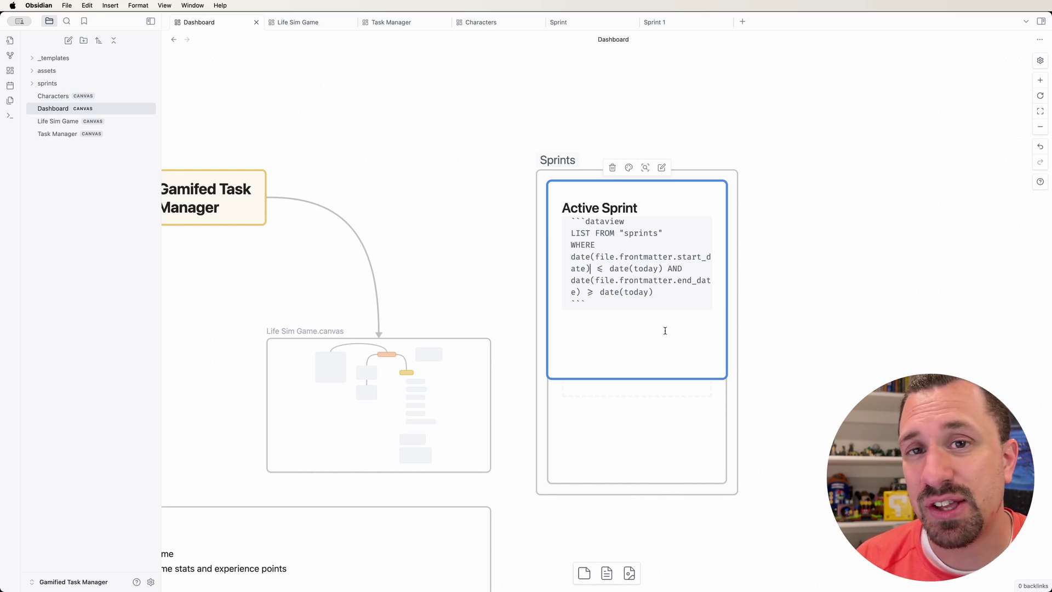
{"action": "left_click", "coordinate": [622, 326]}
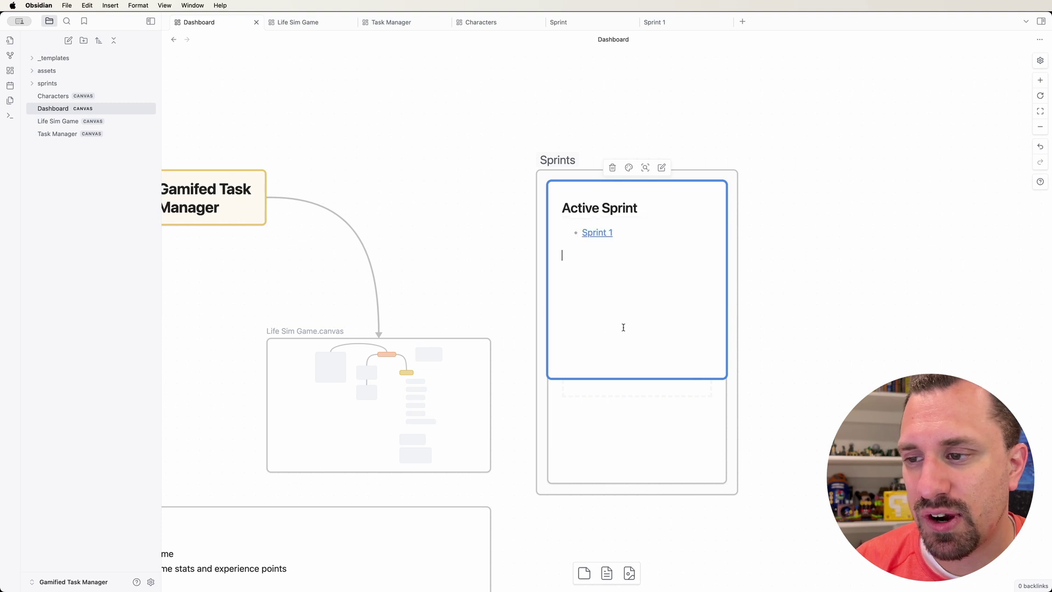
Select the Past Sprints card and open it for editing to show its query
{"action": "mouse_move", "coordinate": [600, 235]}
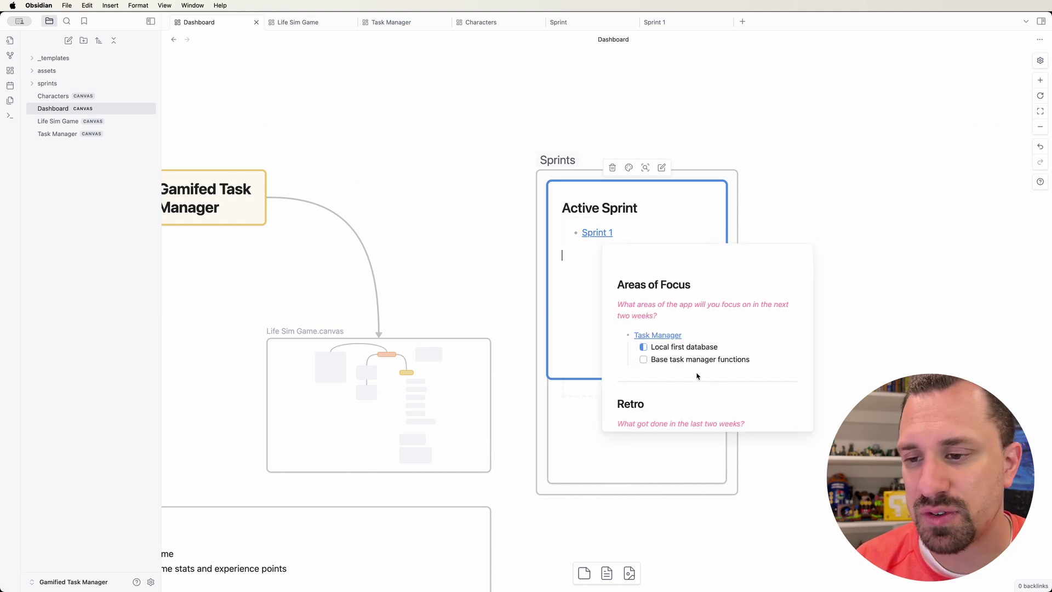
{"action": "left_click", "coordinate": [609, 321]}
{"action": "double_click", "coordinate": [614, 414]}
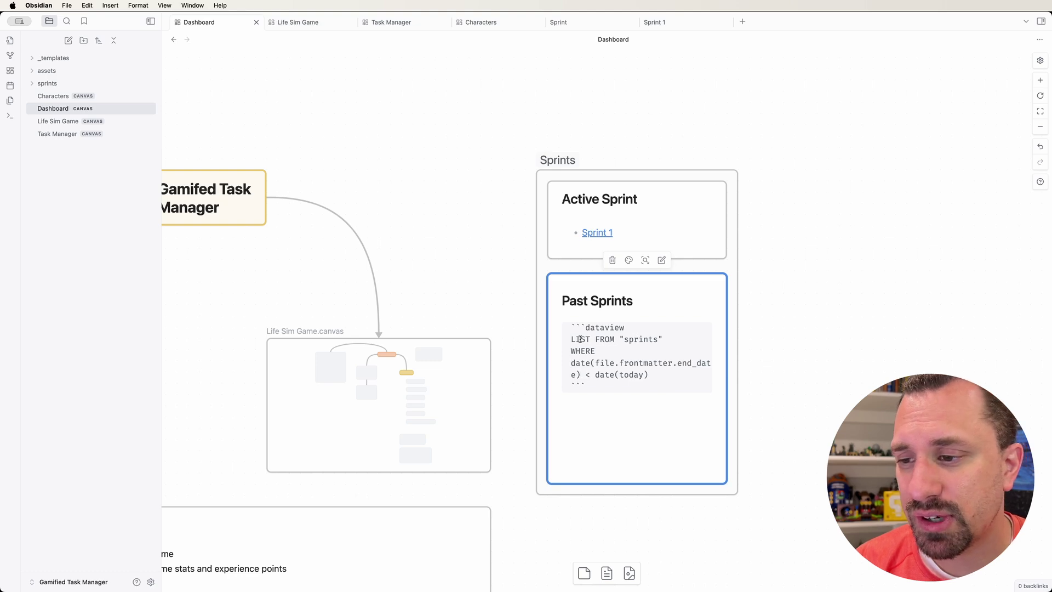
Highlight LIST FROM "sprints", the WHERE keyword and the end_date field in the query
{"action": "left_click_drag", "start_coordinate": [580, 339], "coordinate": [653, 346]}
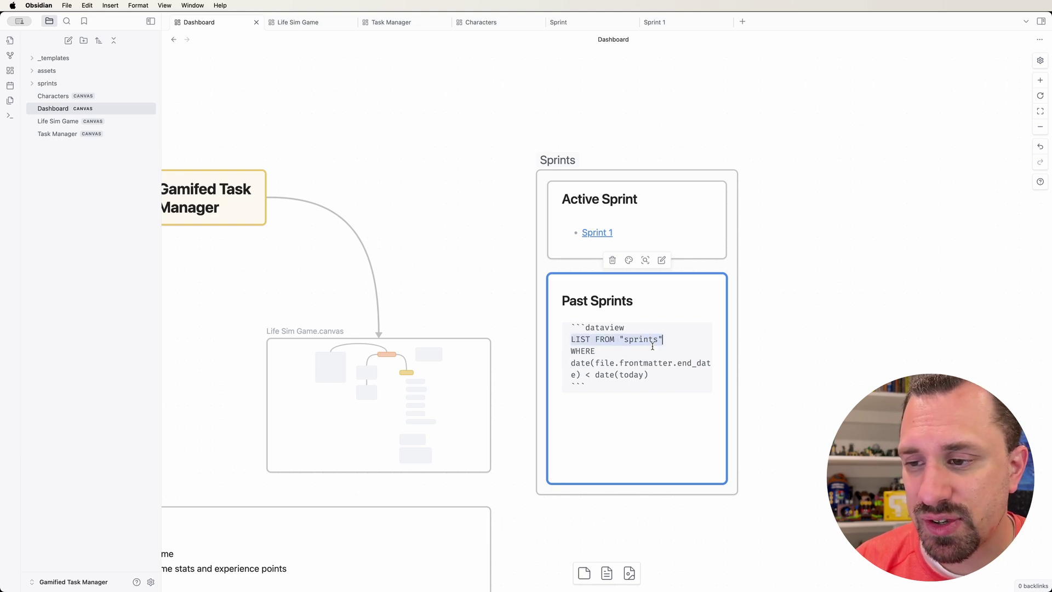
{"action": "double_click", "coordinate": [582, 351]}
{"action": "left_click", "coordinate": [674, 364]}
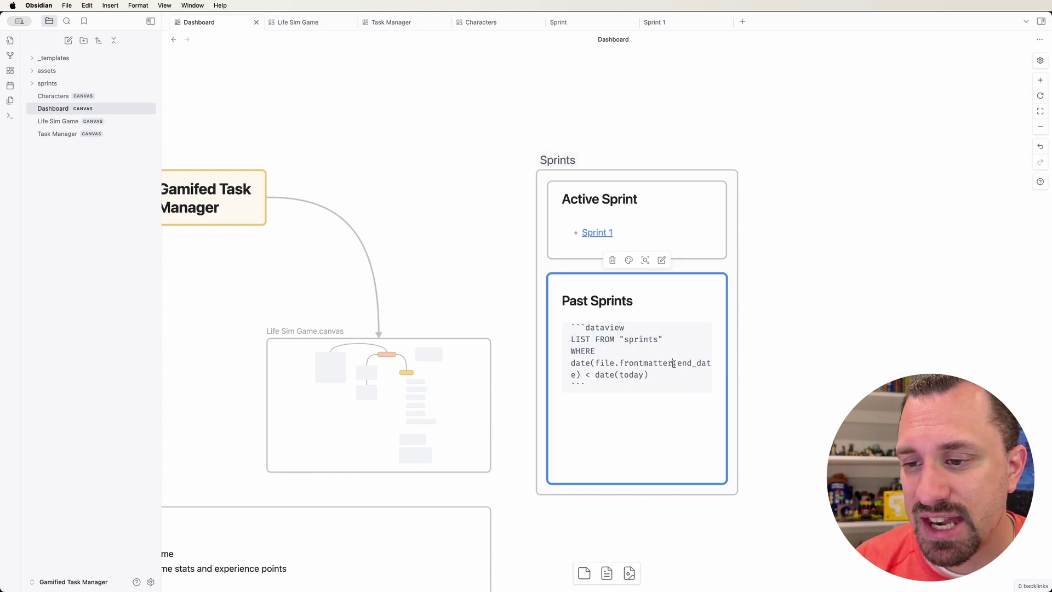
{"action": "double_click", "coordinate": [674, 363]}
{"action": "left_click", "coordinate": [585, 374]}
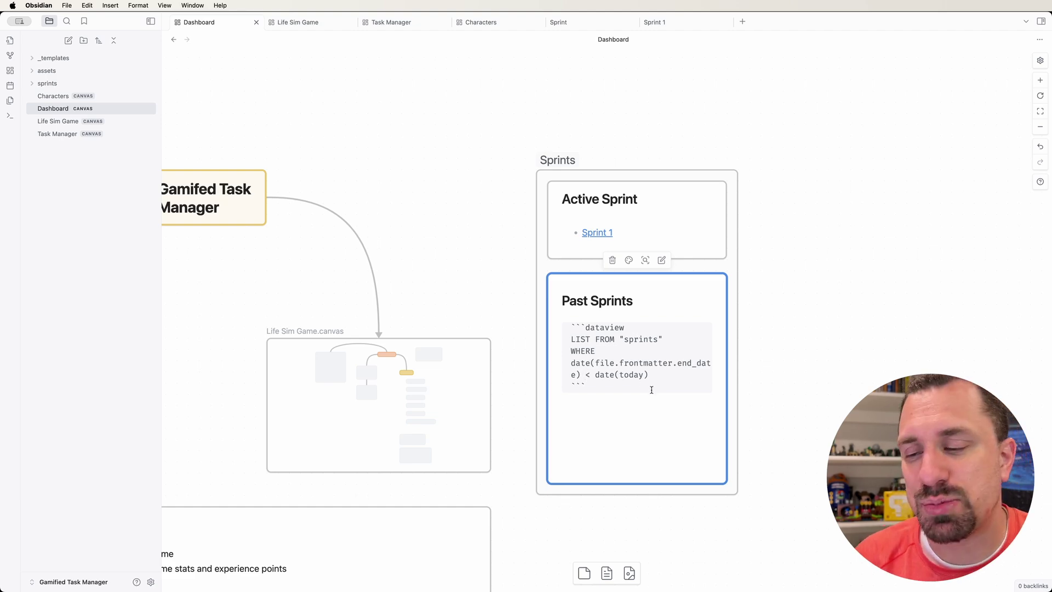
Exit the Past Sprints card and zoom to fit the whole Dashboard with Shift+1
{"action": "left_click", "coordinate": [543, 433]}
{"action": "key", "text": "shift+1"}
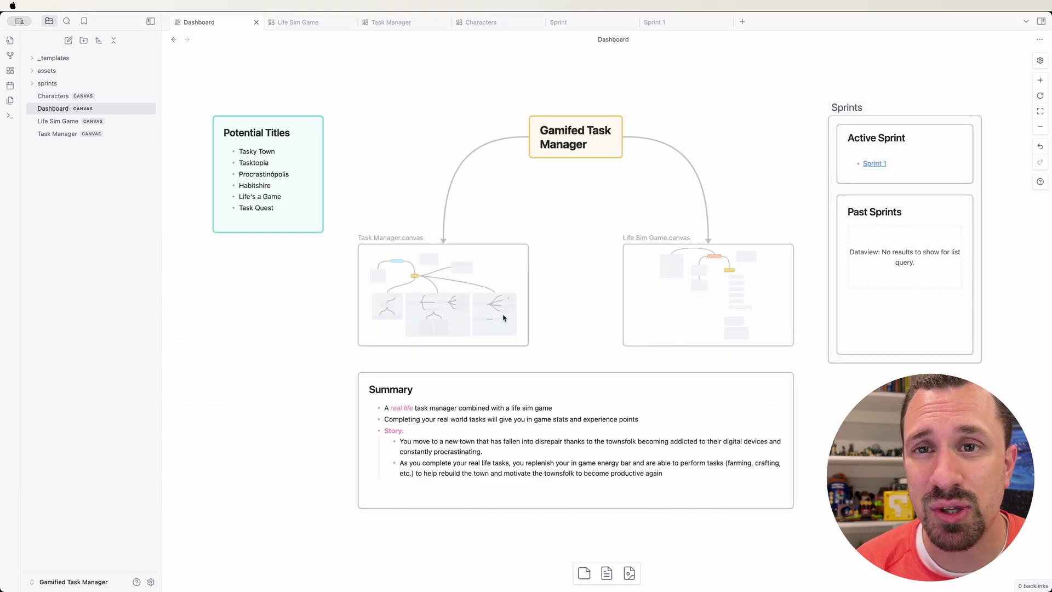